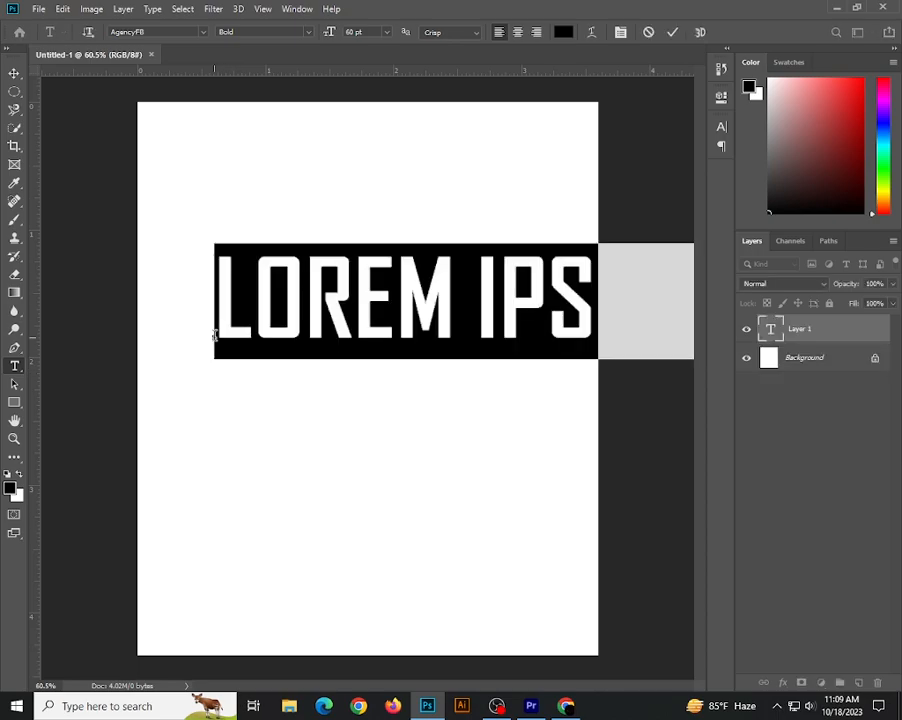
# Step: Replace the placeholder text with BIRD and commit the text layer, keeping AgencyFB Bold at 60 pt
pyautogui.write('BIRD')
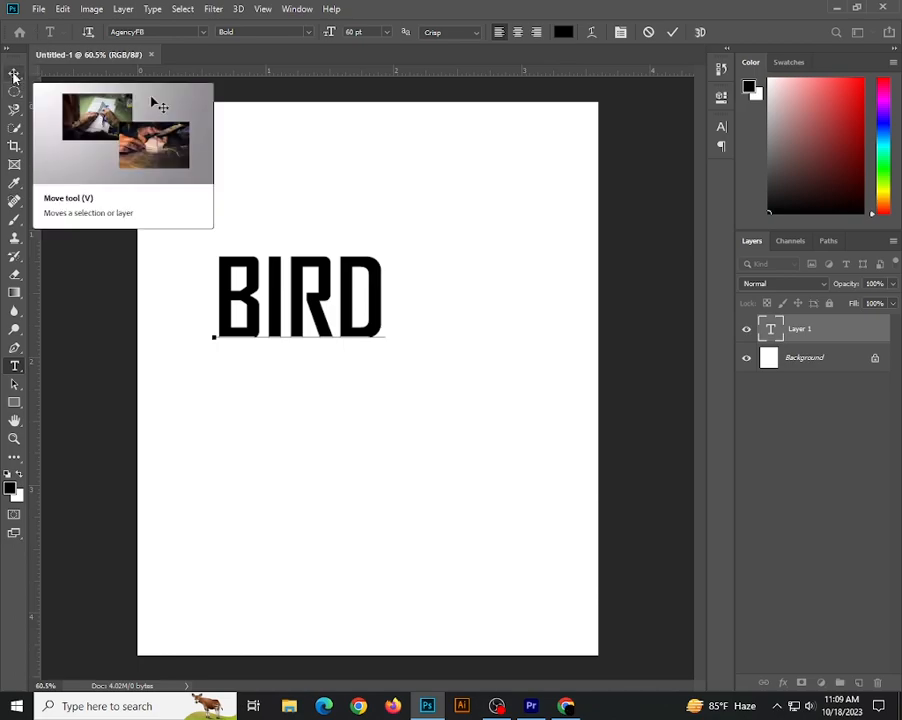
pyautogui.moveTo(383, 300); pyautogui.dragTo(238, 303)
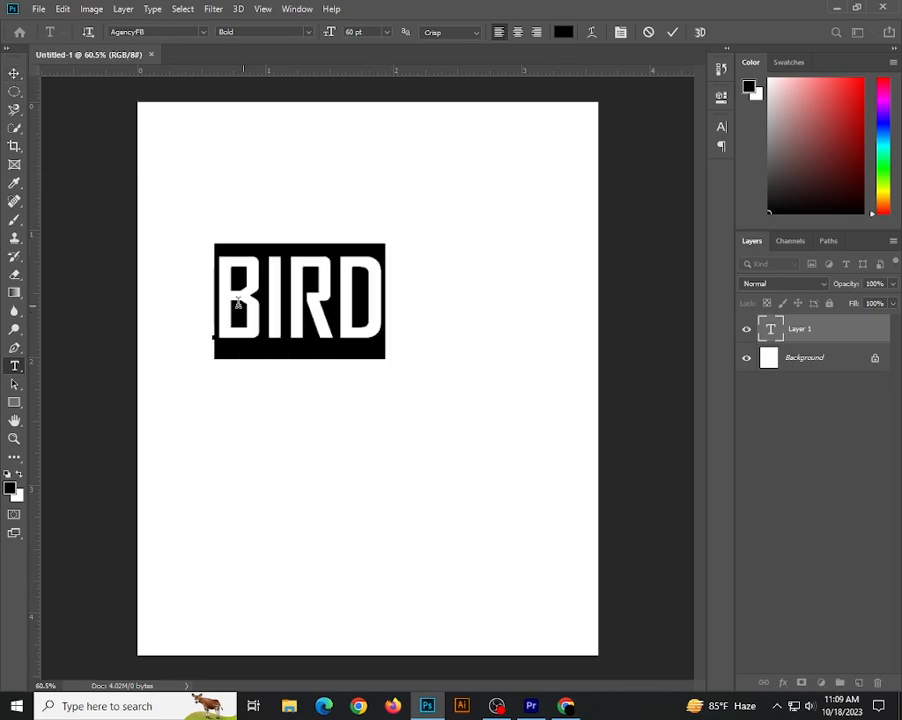
pyautogui.click(724, 128)
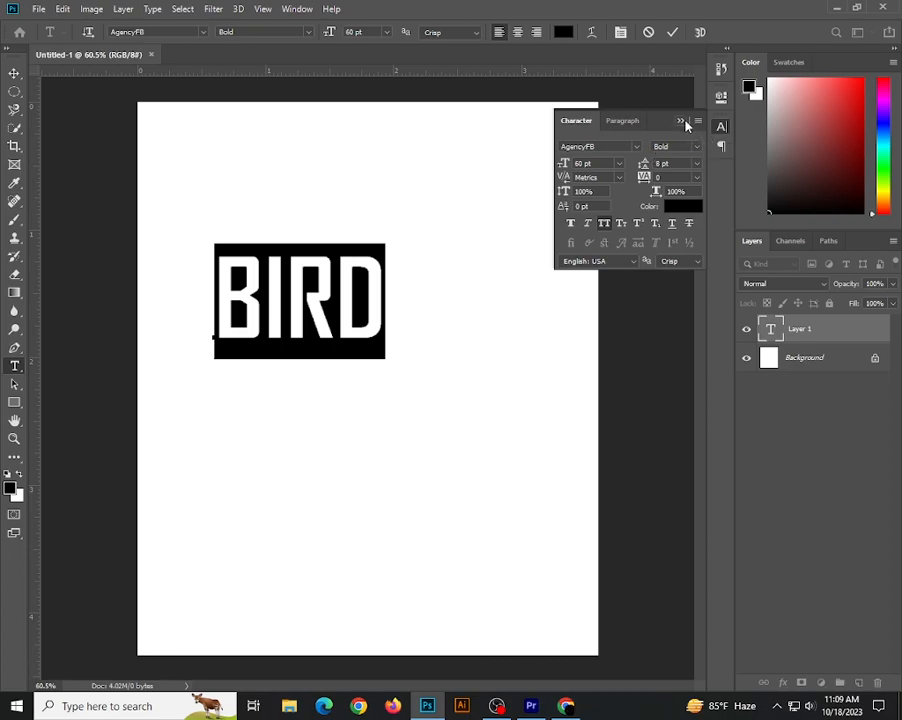
pyautogui.click(684, 121)
pyautogui.click(13, 72)
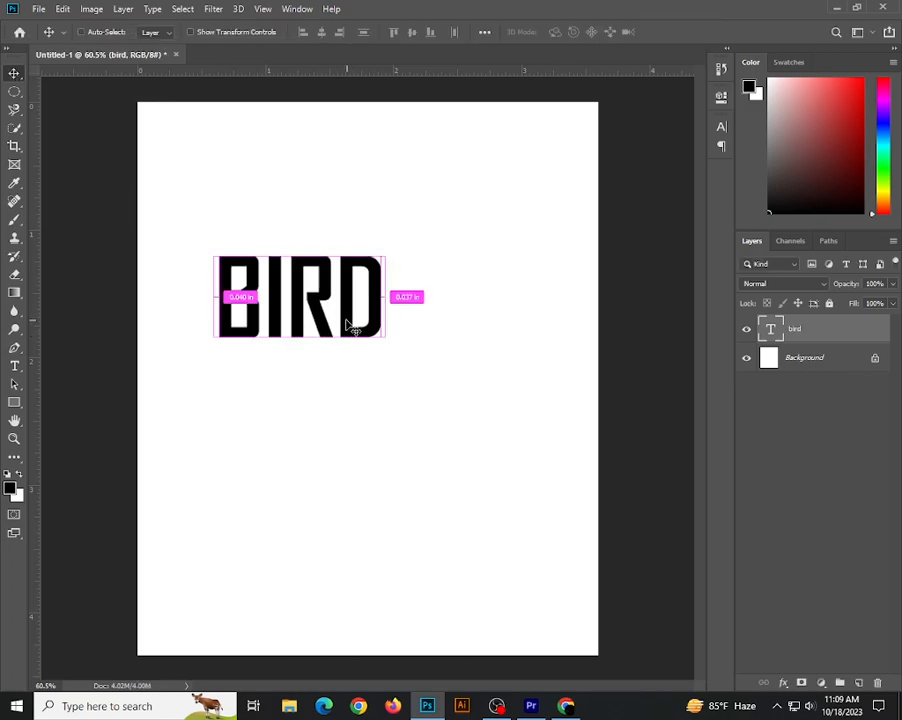
# Step: Scale the BIRD text up to about 213% and centre it on the canvas at X 540 px, Y 650 px
pyautogui.hotkey('ctrl', 't')
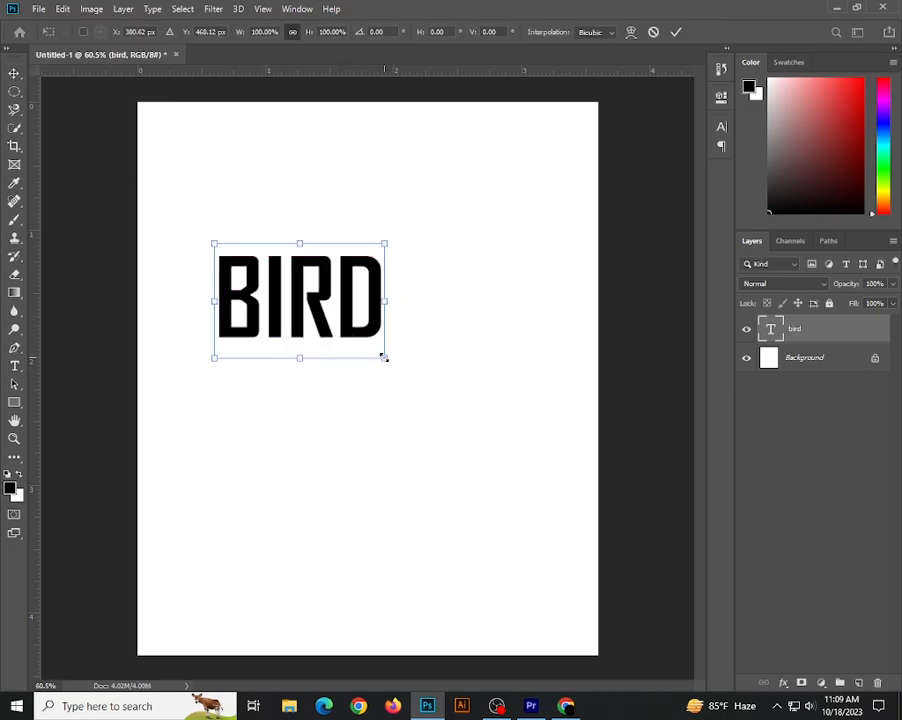
pyautogui.moveTo(383, 356); pyautogui.dragTo(531, 507)
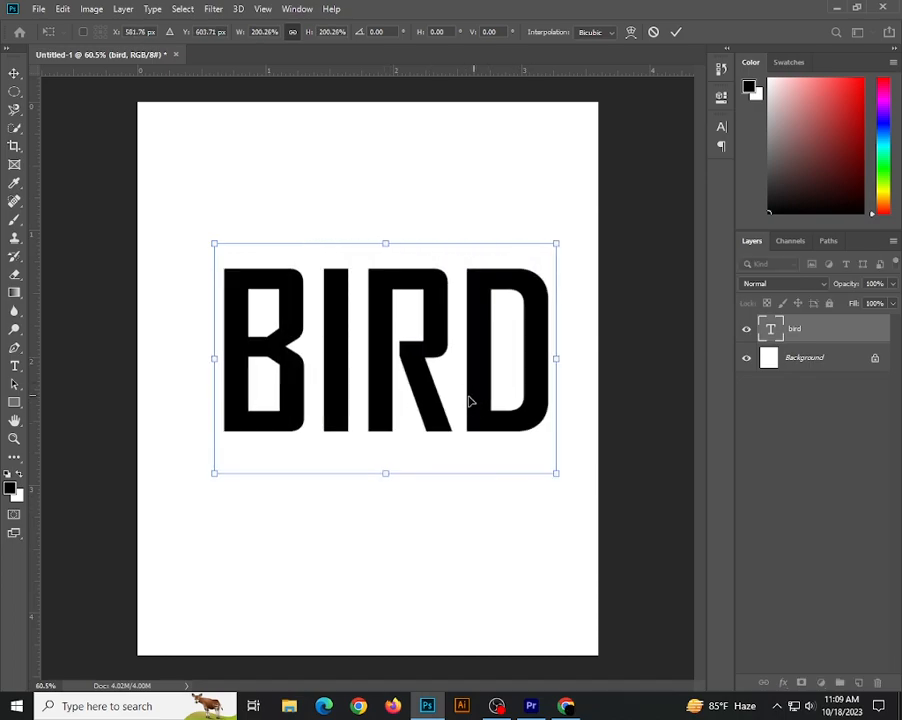
pyautogui.moveTo(472, 400); pyautogui.dragTo(455, 403)
pyautogui.moveTo(535, 475); pyautogui.dragTo(555, 503)
pyautogui.moveTo(484, 404); pyautogui.dragTo(476, 408)
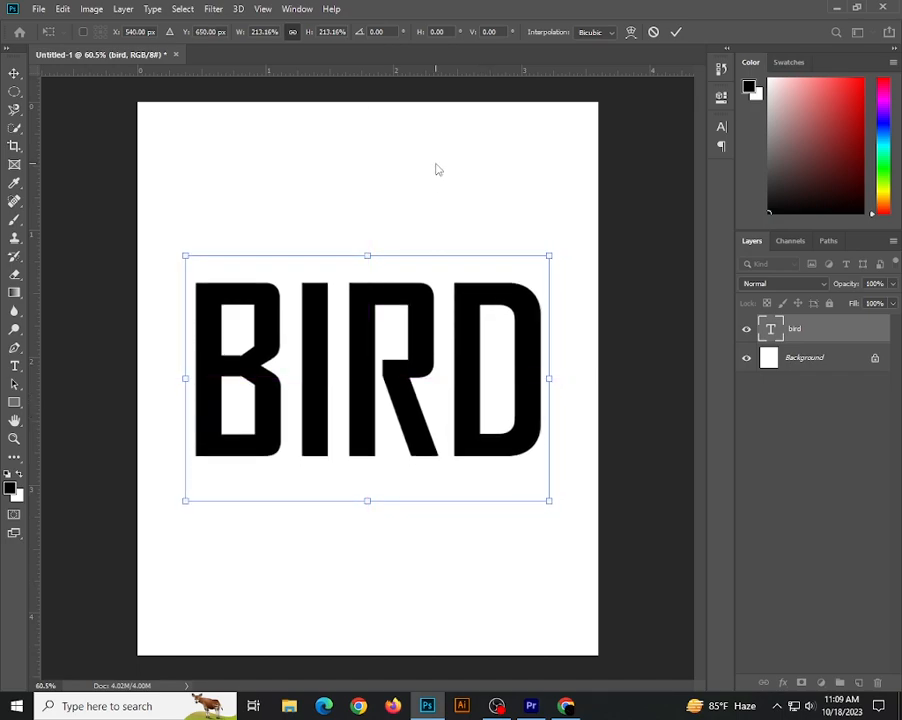
pyautogui.press('Return')
# Step: Place the multi-colored-bee-eater-perching-branch image from the Downloads folder as a linked file
pyautogui.click(38, 9)
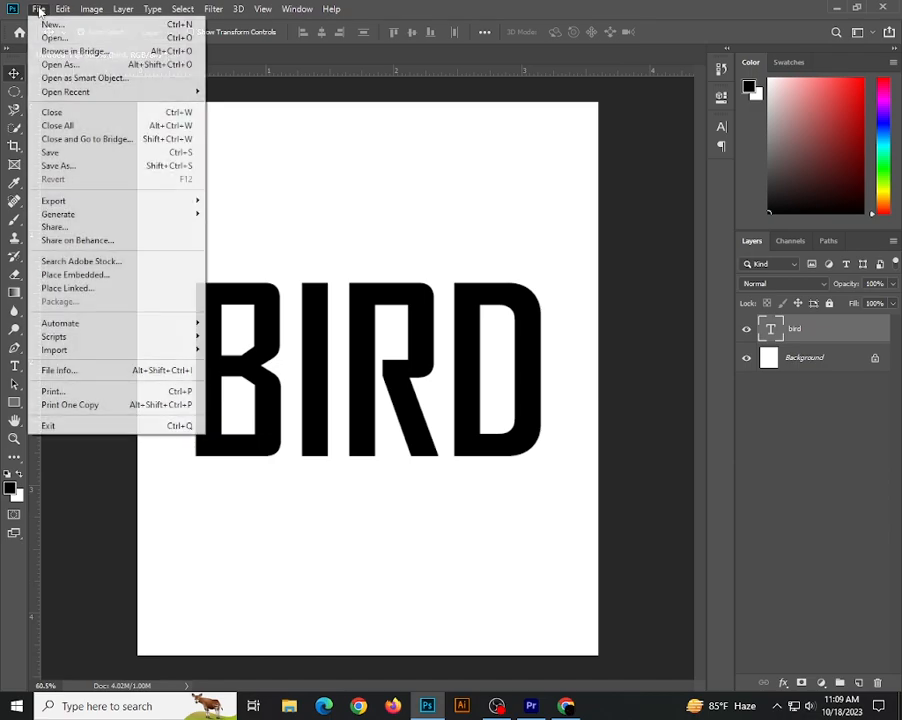
pyautogui.click(67, 288)
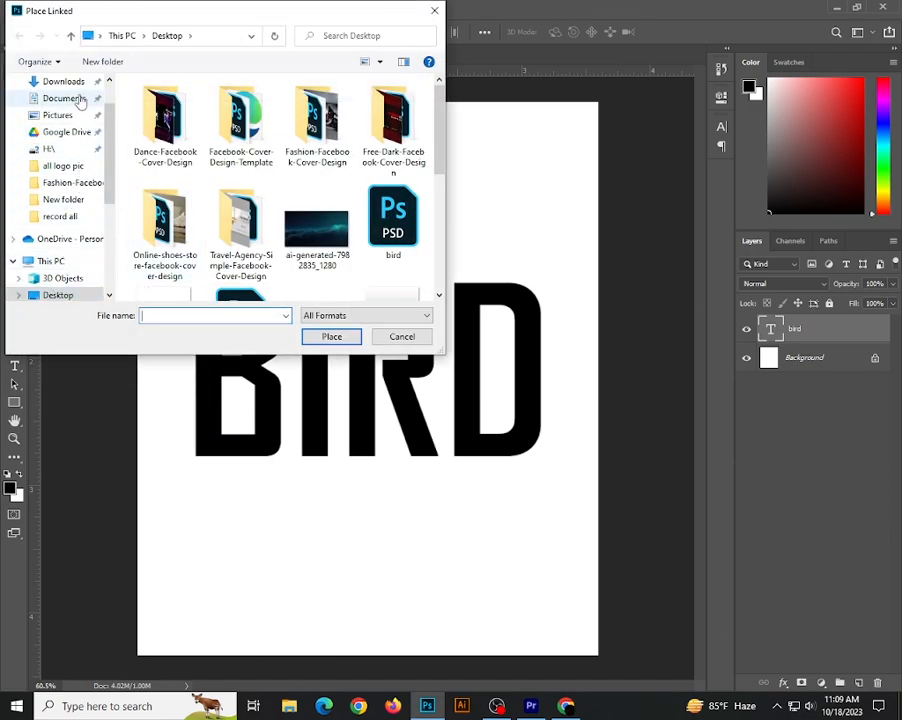
pyautogui.click(64, 84)
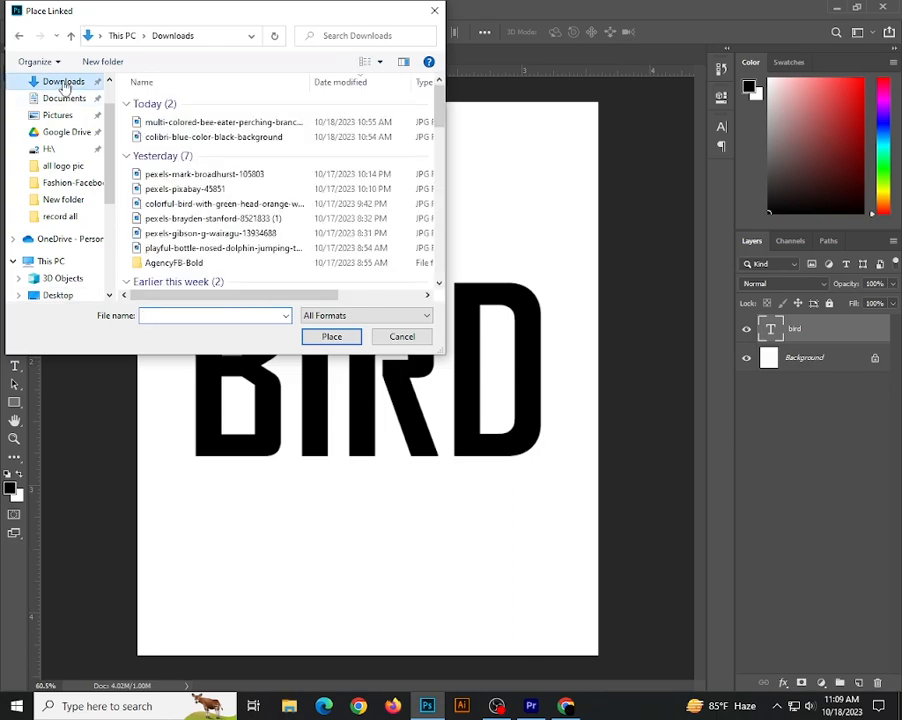
pyautogui.click(220, 122)
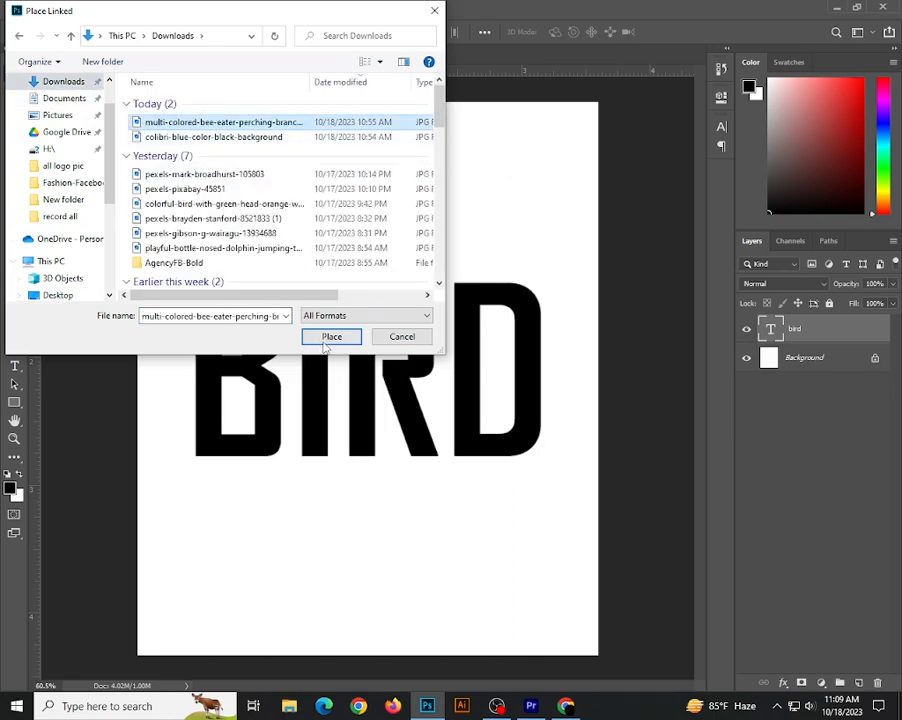
pyautogui.click(328, 336)
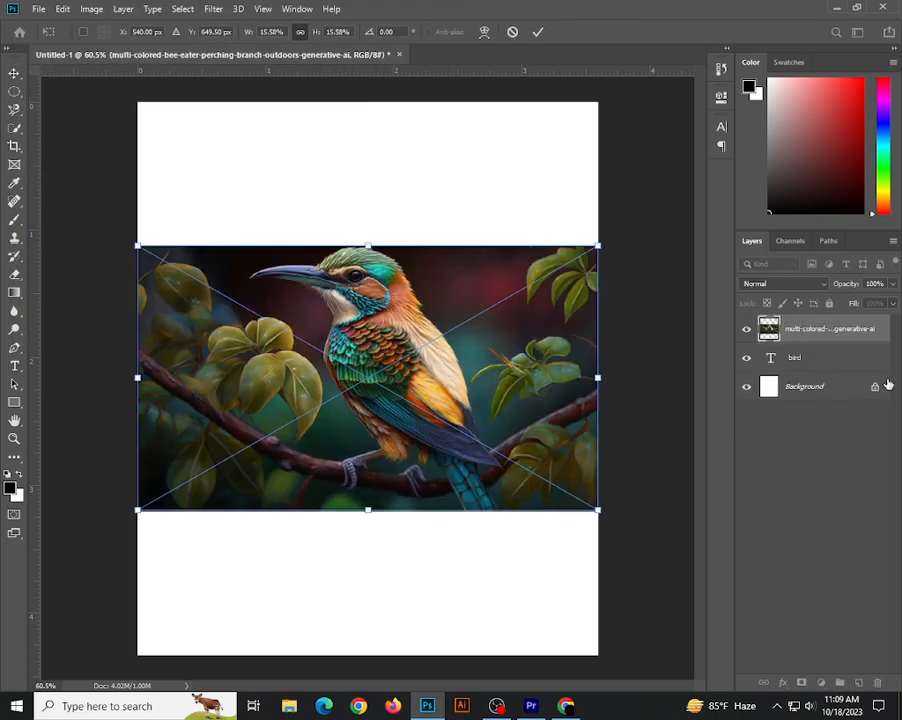
# Step: Lower the bird image's opacity to 51% so the text shows through it
pyautogui.click(893, 284)
pyautogui.moveTo(890, 302); pyautogui.dragTo(864, 302)
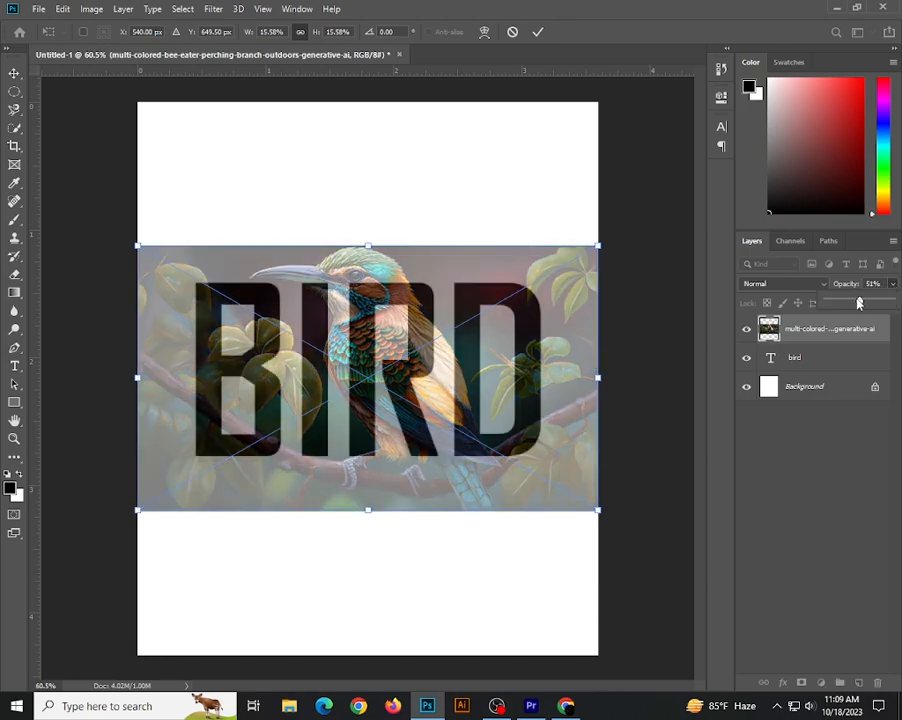
pyautogui.moveTo(855, 304); pyautogui.dragTo(826, 310)
# Step: Shrink the bird image to about 12% and centre it over the BIRD text
pyautogui.moveTo(377, 244); pyautogui.dragTo(382, 301)
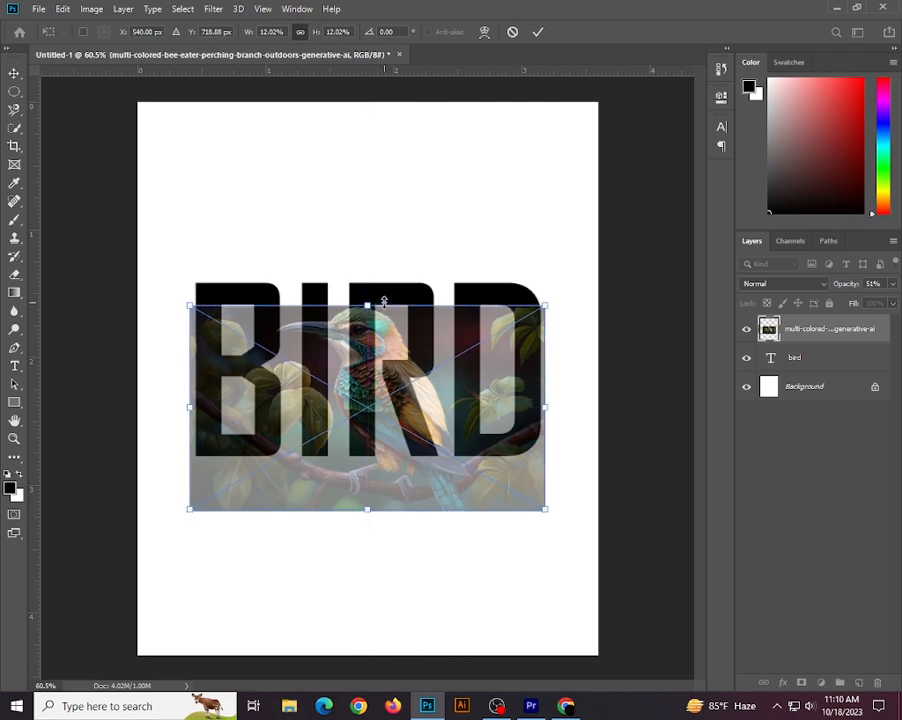
pyautogui.press('Up')
pyautogui.press('Up')
pyautogui.press('Up')
pyautogui.press('Up')
pyautogui.press('Up')
pyautogui.press('Up')
pyautogui.press('Up')
pyautogui.press('Up')
pyautogui.press('Up')
pyautogui.press('Up')
pyautogui.press('Up')
pyautogui.press('Up')
pyautogui.press('Up')
pyautogui.press('Up')
pyautogui.press('Up')
pyautogui.press('Up')
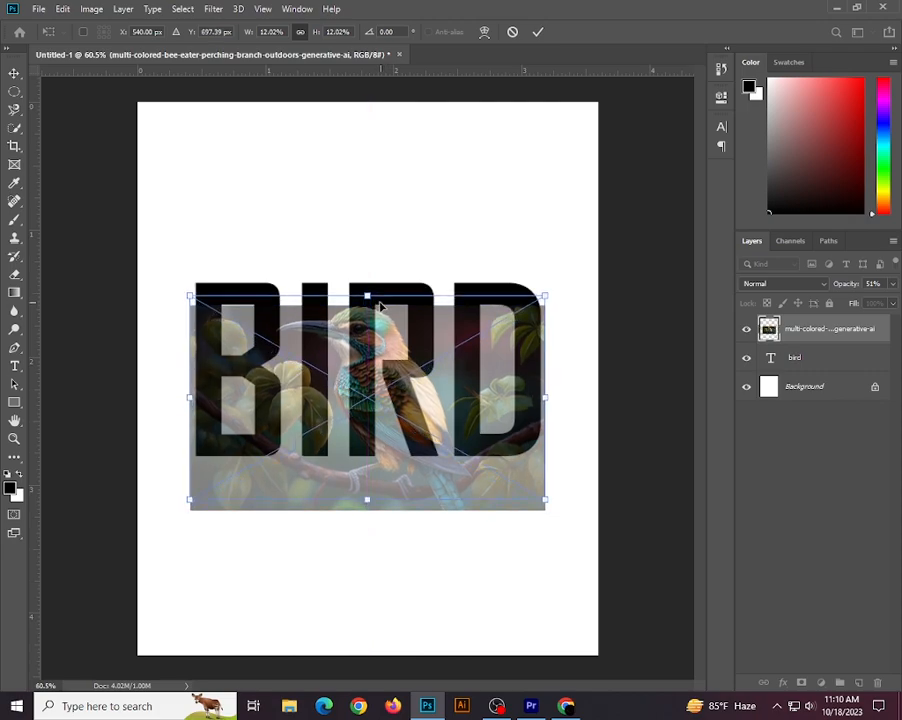
pyautogui.moveTo(379, 306); pyautogui.dragTo(404, 350)
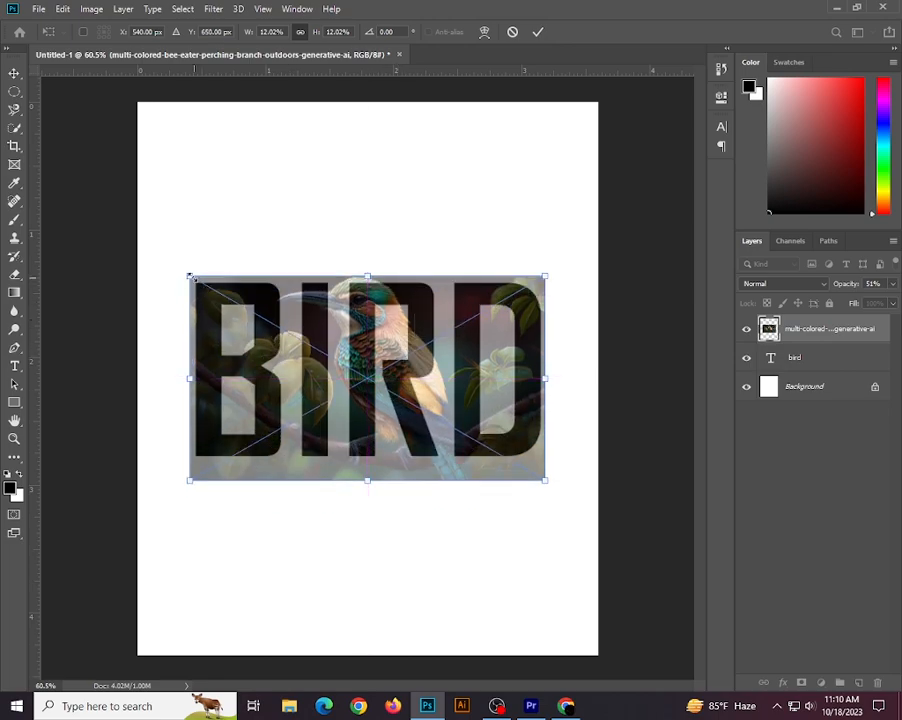
# Step: Fine-tune the image's scale to about 11.8% and nudge it to about X 541 px, Y 646 px so it covers the letters
pyautogui.moveTo(190, 274); pyautogui.dragTo(196, 280)
pyautogui.press('Left')
pyautogui.press('Left')
pyautogui.press('Left')
pyautogui.press('Left')
pyautogui.press('Left')
pyautogui.press('Up')
pyautogui.press('Up')
pyautogui.press('Up')
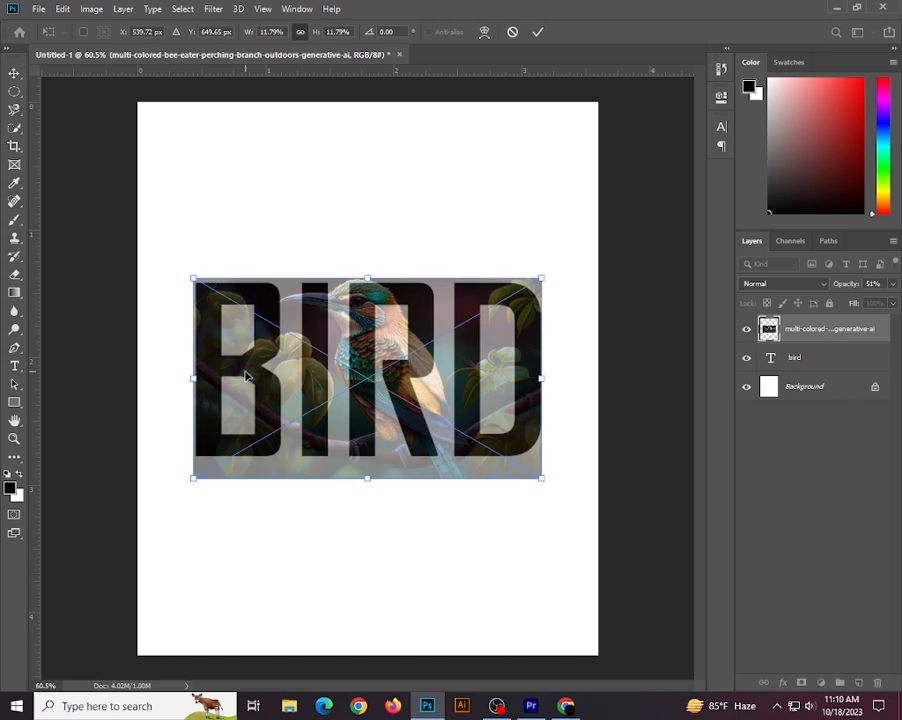
pyautogui.press('Right')
pyautogui.press('Up')
pyautogui.press('Down')
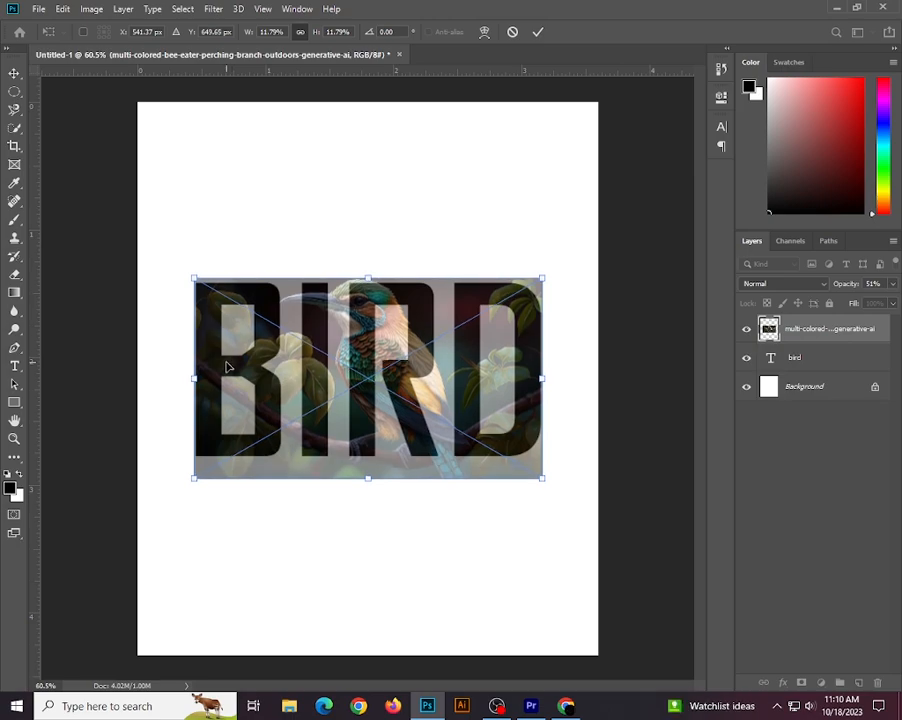
pyautogui.press('Up')
pyautogui.press('Up')
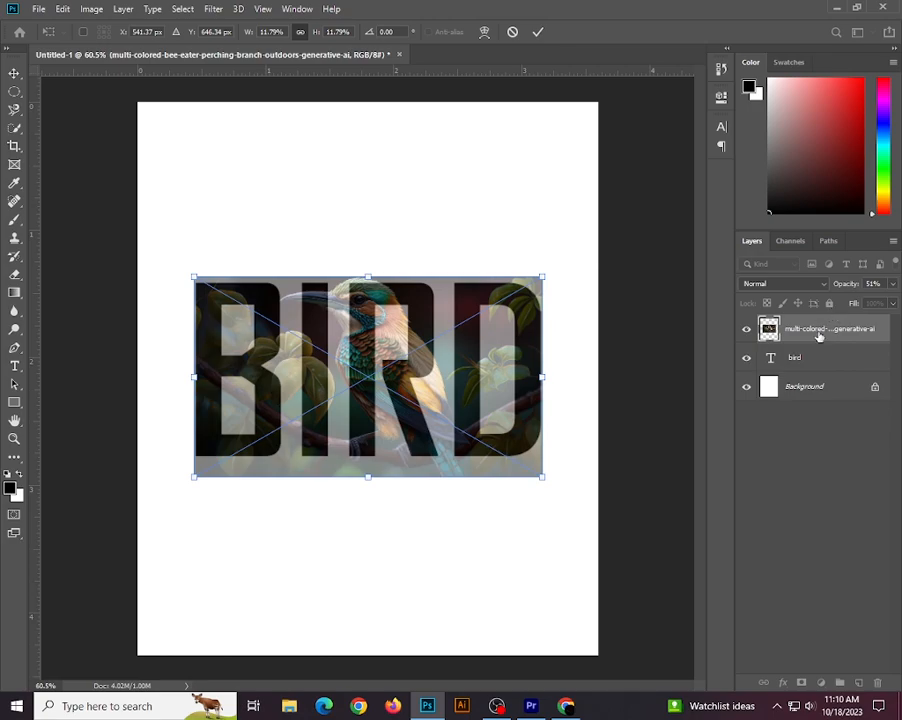
# Step: Restore the bird image's opacity to 100% and commit its placement
pyautogui.click(895, 287)
pyautogui.moveTo(860, 303); pyautogui.dragTo(894, 304)
pyautogui.click(788, 506)
pyautogui.press('Return')
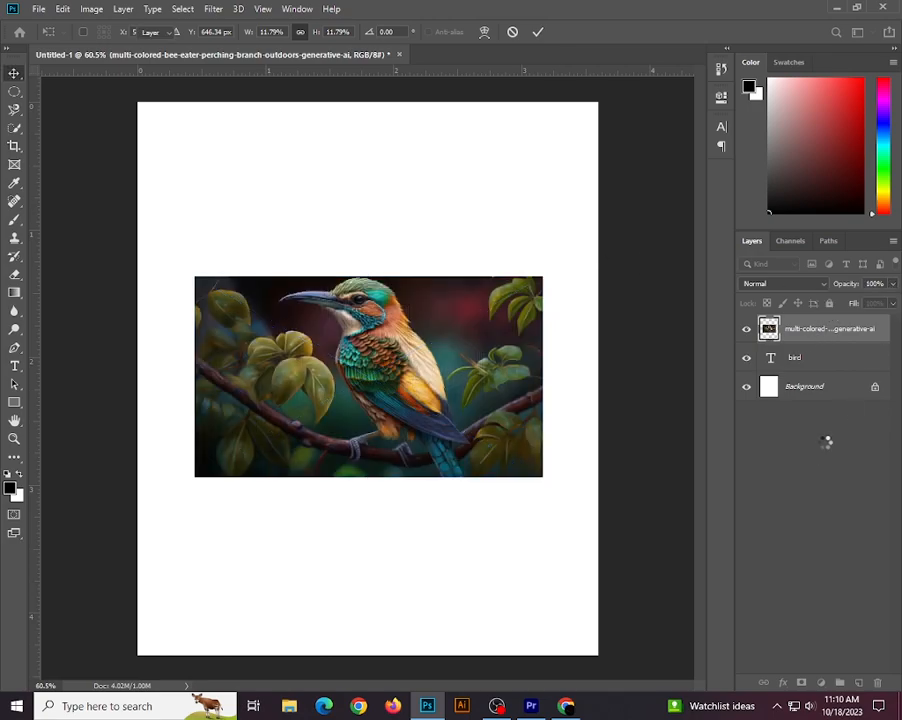
# Step: Duplicate the bird image layer and clip the lower of the two image layers to the BIRD text with a clipping mask
pyautogui.moveTo(821, 332); pyautogui.dragTo(859, 682)
pyautogui.click(813, 360)
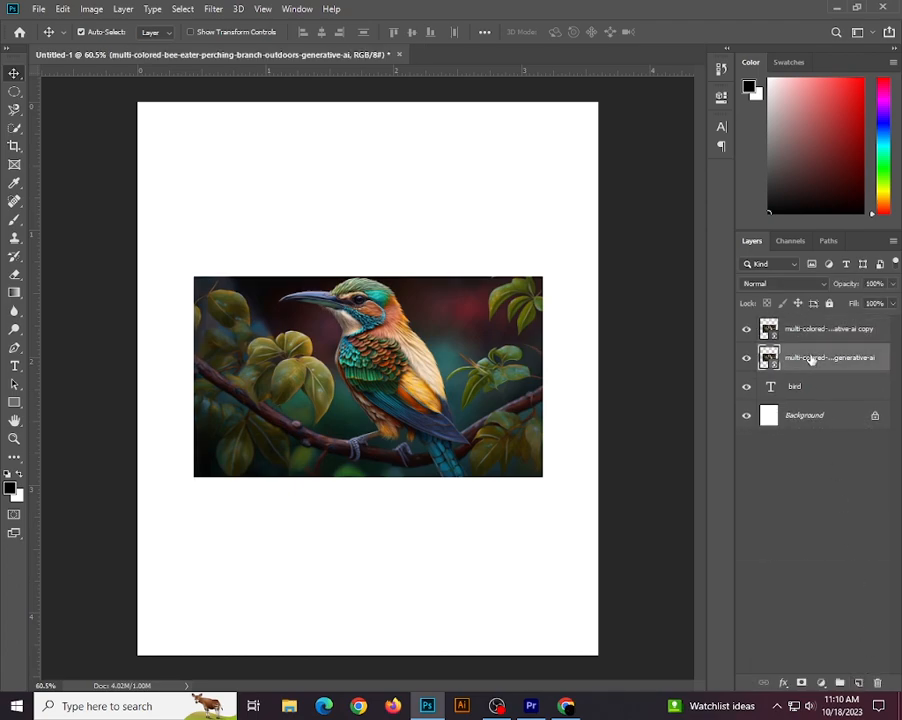
pyautogui.rightClick(780, 358)
pyautogui.click(690, 397)
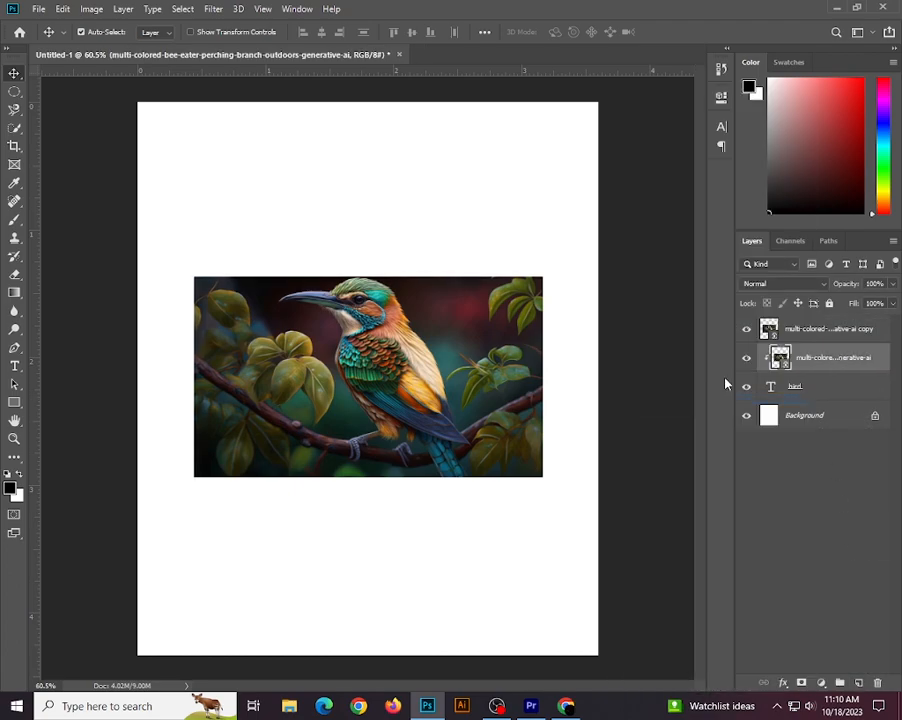
# Step: Select the bird automatically as the subject on the top image copy
pyautogui.click(798, 331)
pyautogui.click(185, 9)
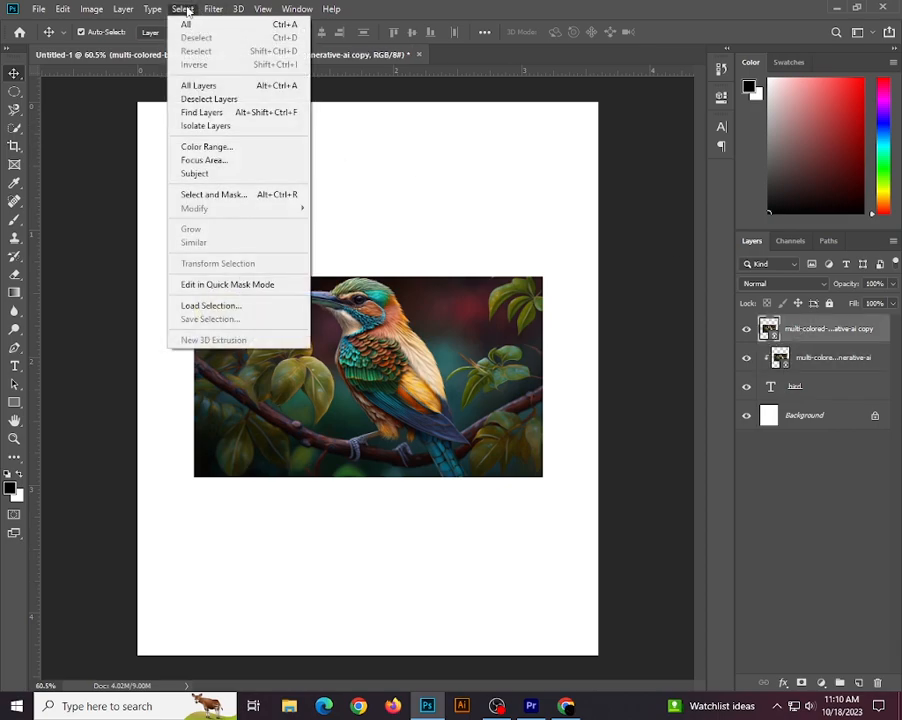
pyautogui.click(210, 173)
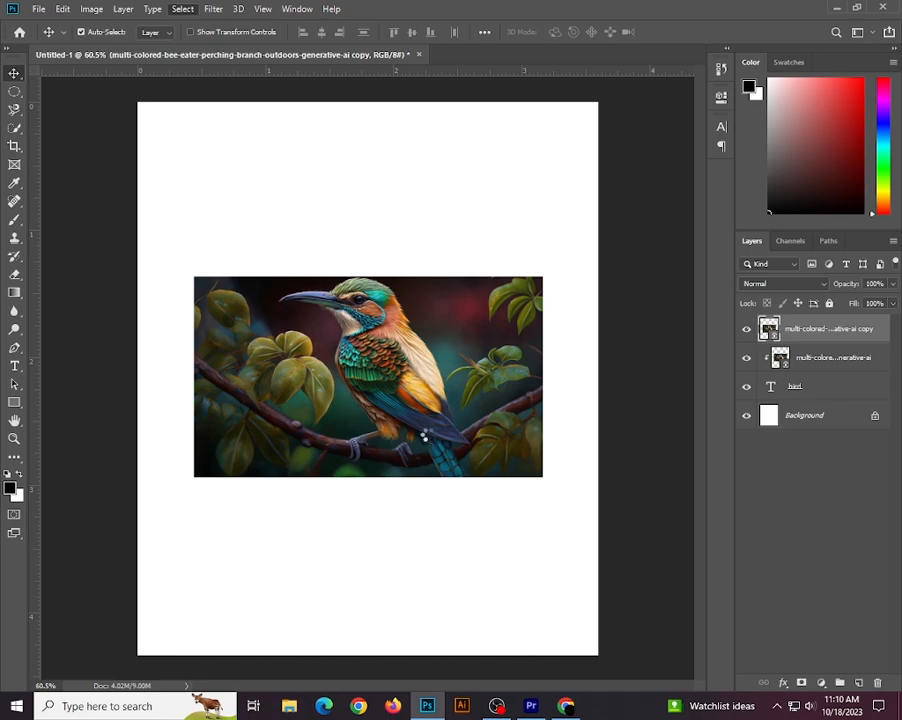
# Step: Remove the stray leaf patches from the selection and add the bird's tail with the Quick Selection tool
pyautogui.scroll(2, 428, 440)
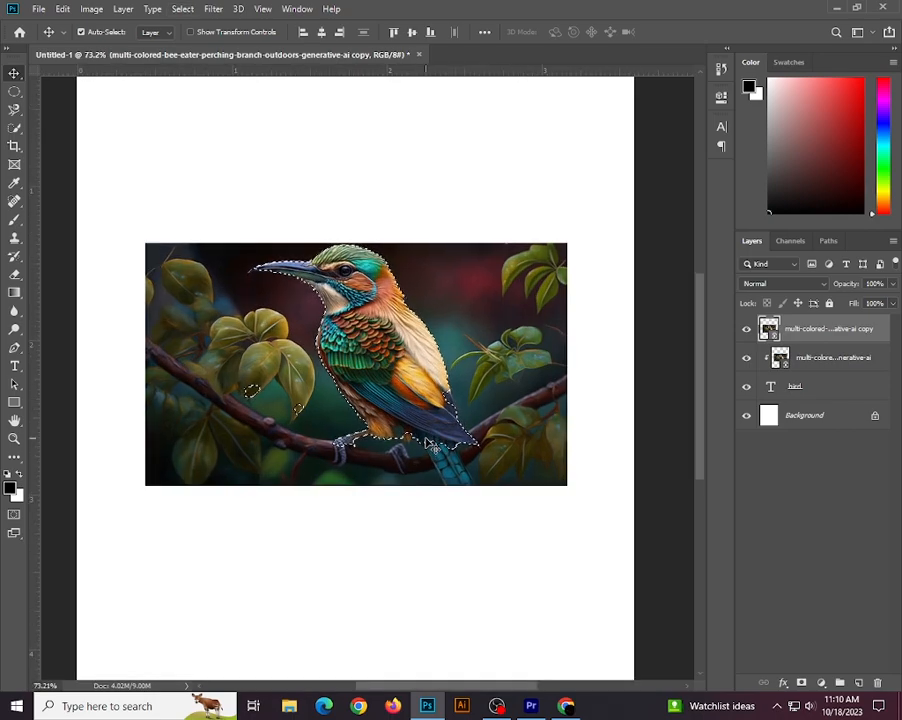
pyautogui.click(14, 144)
pyautogui.click(14, 128)
pyautogui.press(']')
pyautogui.press(']')
pyautogui.press(']')
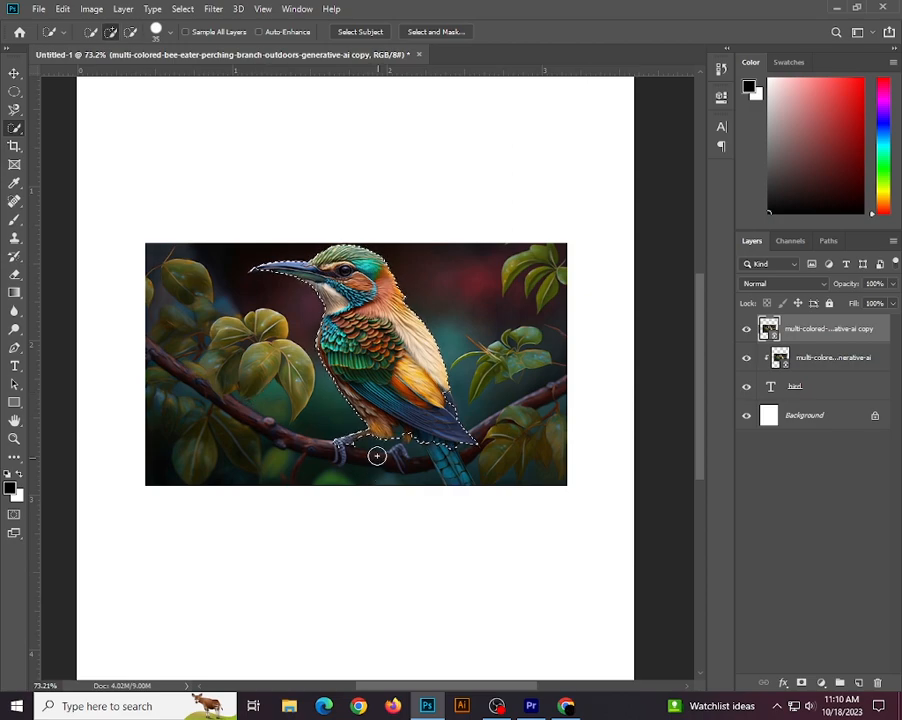
pyautogui.scroll(2, 394, 451)
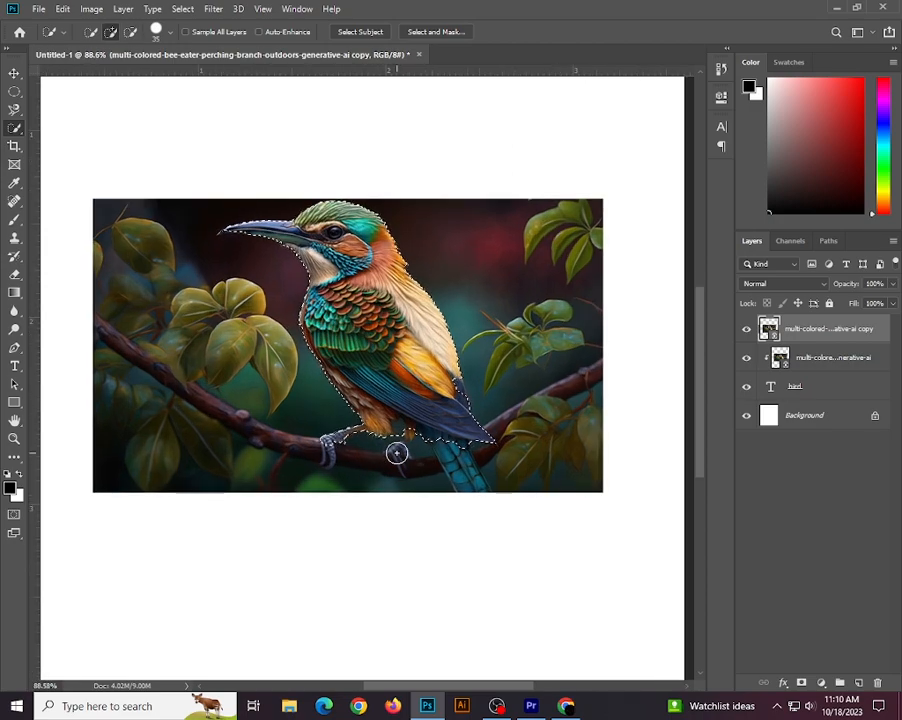
pyautogui.scroll(1, 396, 453)
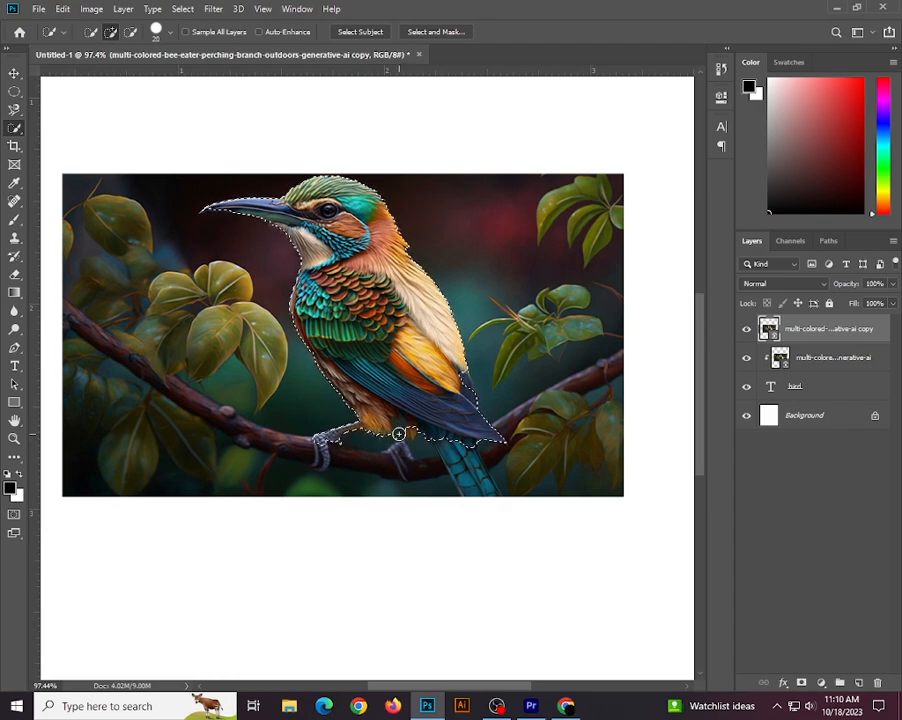
pyautogui.press('alt')
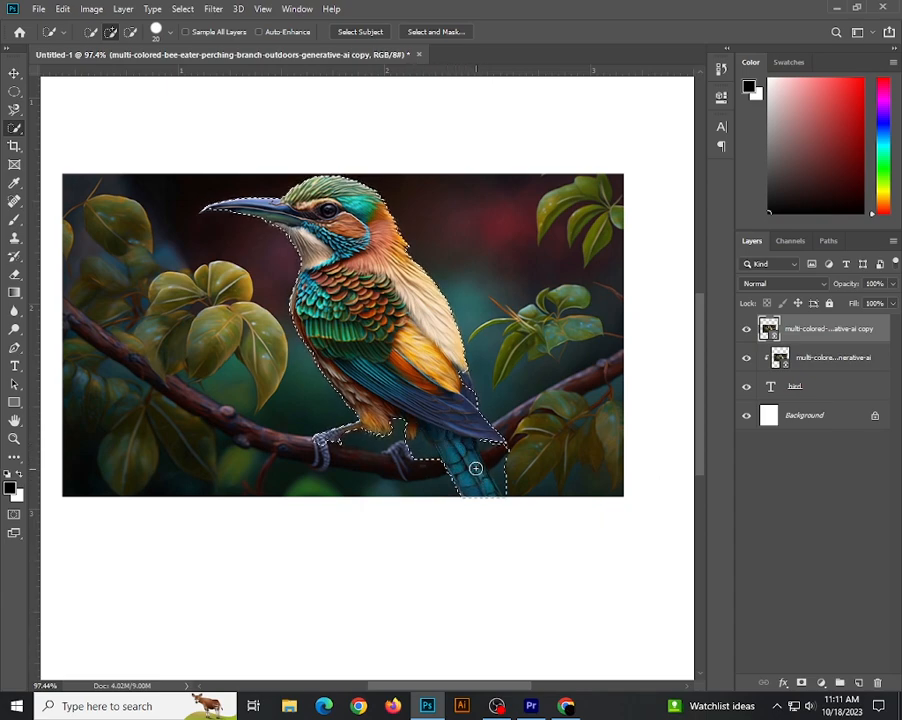
# Step: Subtract the background on both sides of the tail from the selection, using the size 20 Quick Selection brush
pyautogui.press('alt')
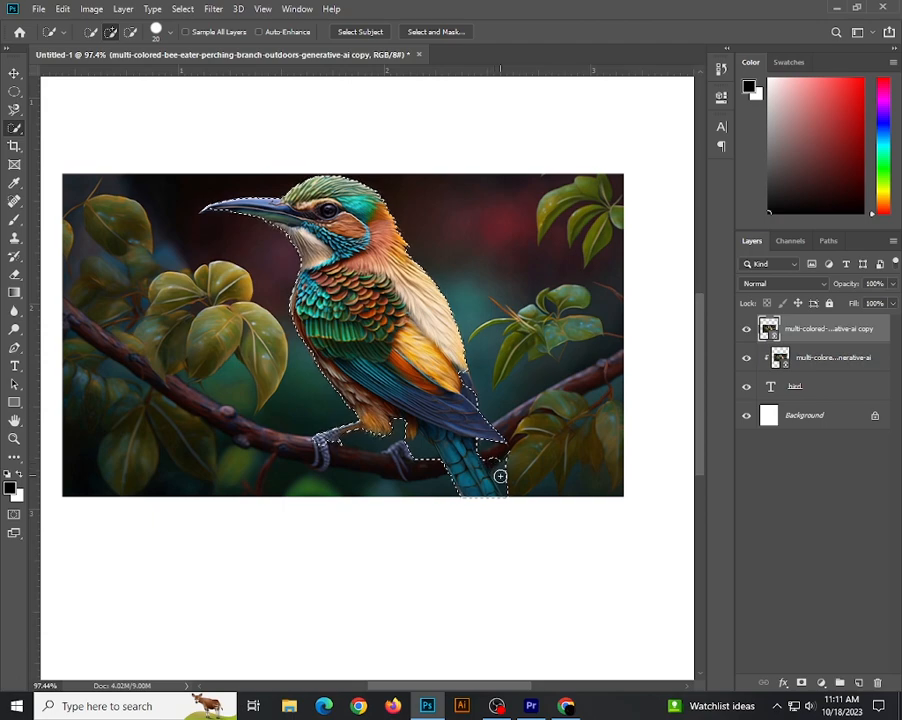
pyautogui.press('alt')
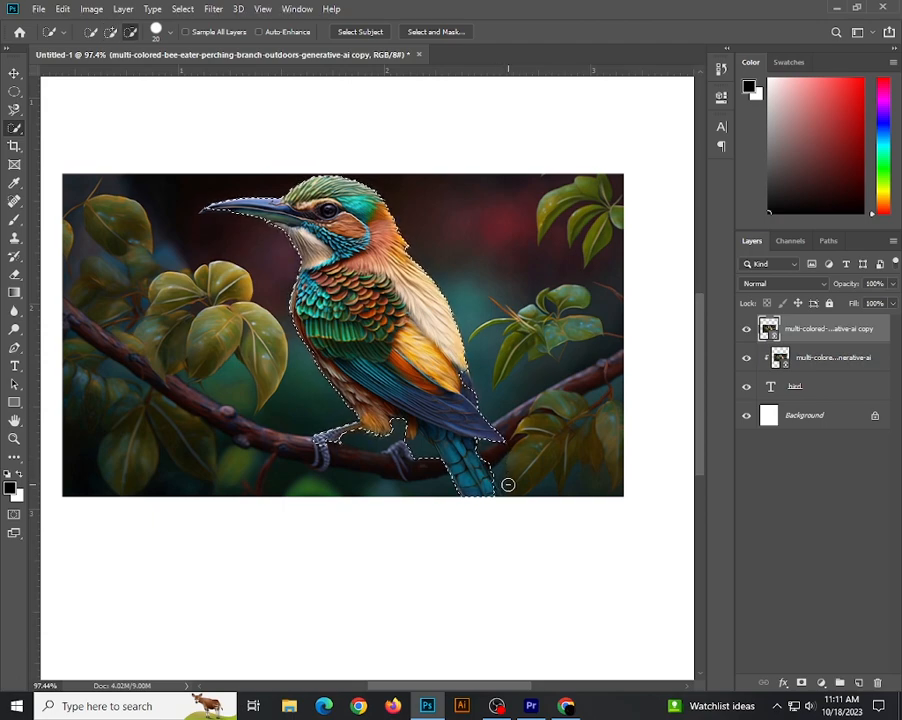
pyautogui.keyDown('alt'); pyautogui.click(430, 457); pyautogui.keyUp('alt')
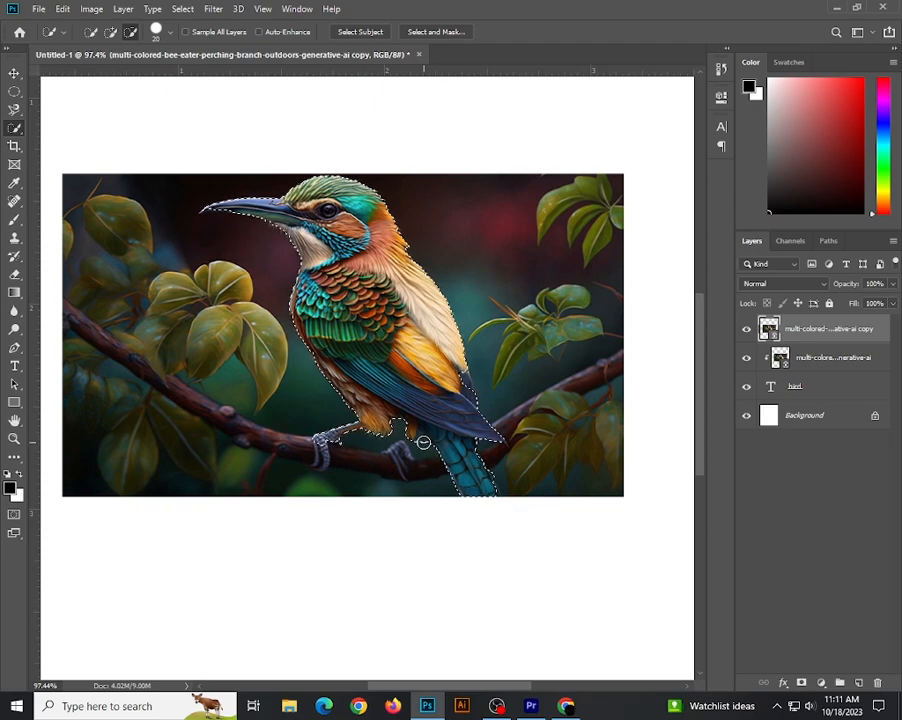
# Step: Trim the background between the belly and the tail base from the selection with the brush size reduced to 10
pyautogui.scroll(3, 423, 442)
pyautogui.scroll(2, 423, 442)
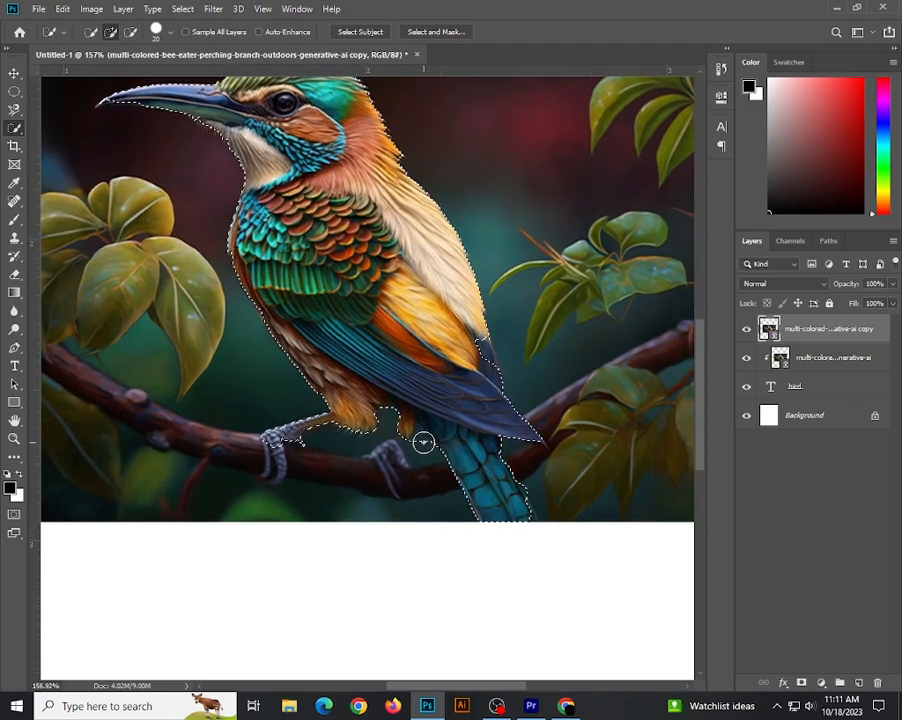
pyautogui.scroll(1, 423, 442)
pyautogui.press('[')
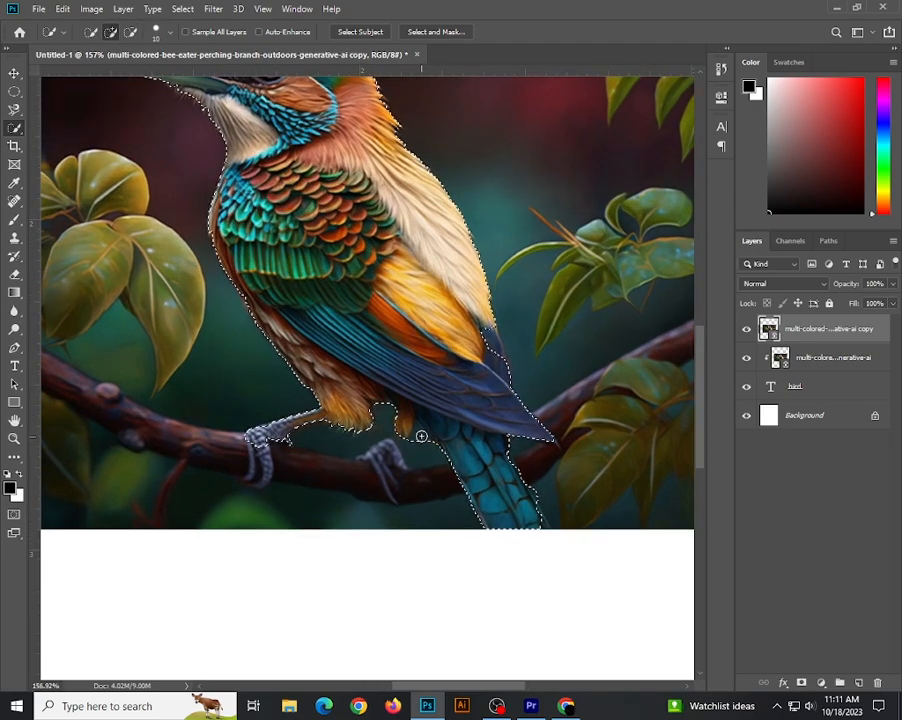
pyautogui.keyDown('alt'); pyautogui.click(420, 432); pyautogui.keyUp('alt')
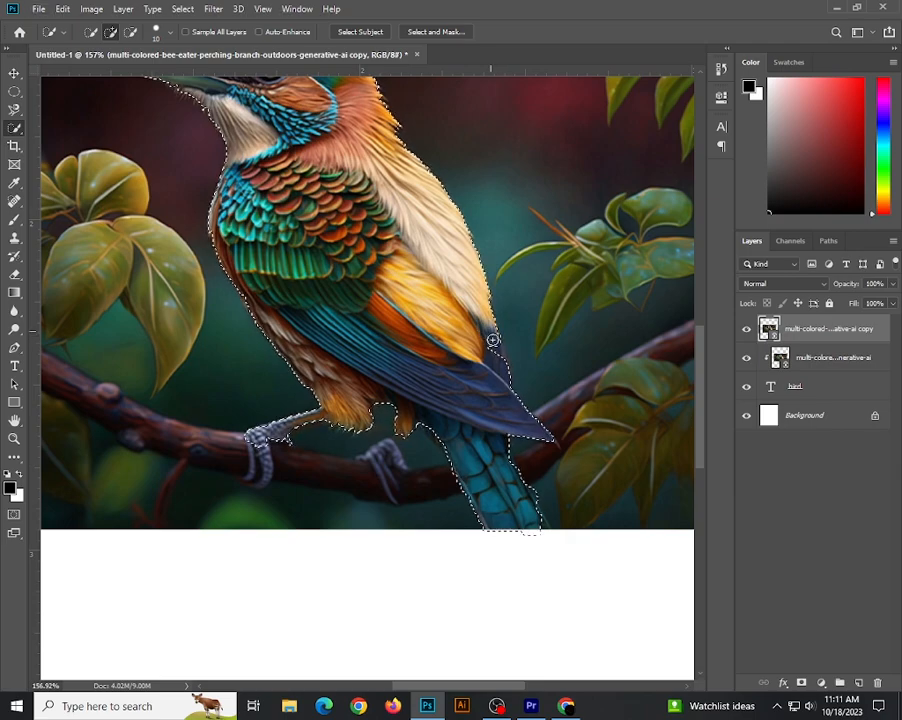
# Step: Add the bird's front foot gripping the branch to the selection with the Quick Selection tool
pyautogui.scroll(-3, 497, 357)
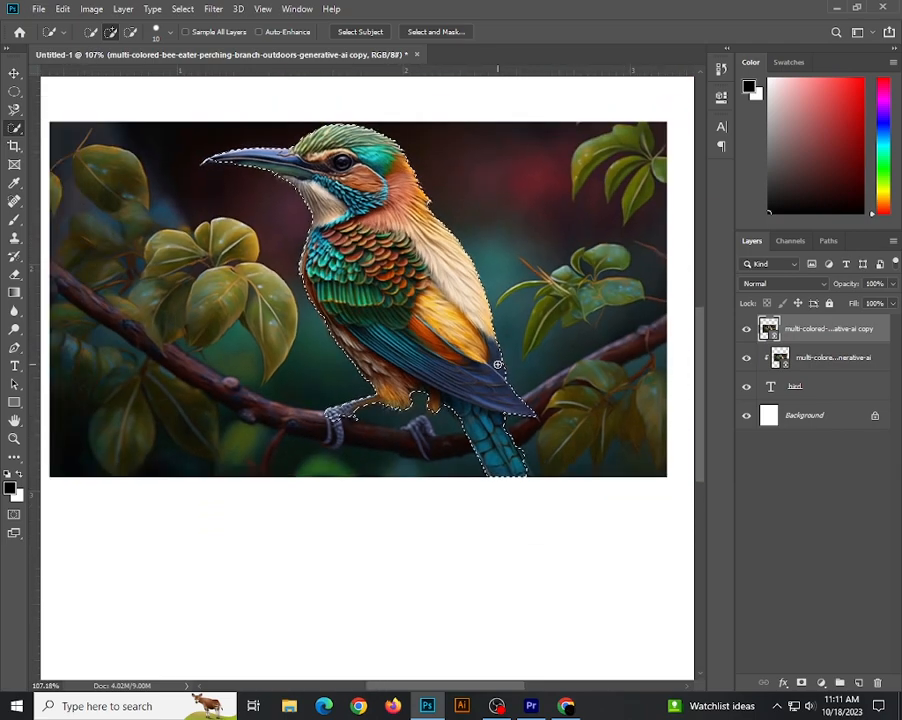
pyautogui.scroll(1, 352, 424)
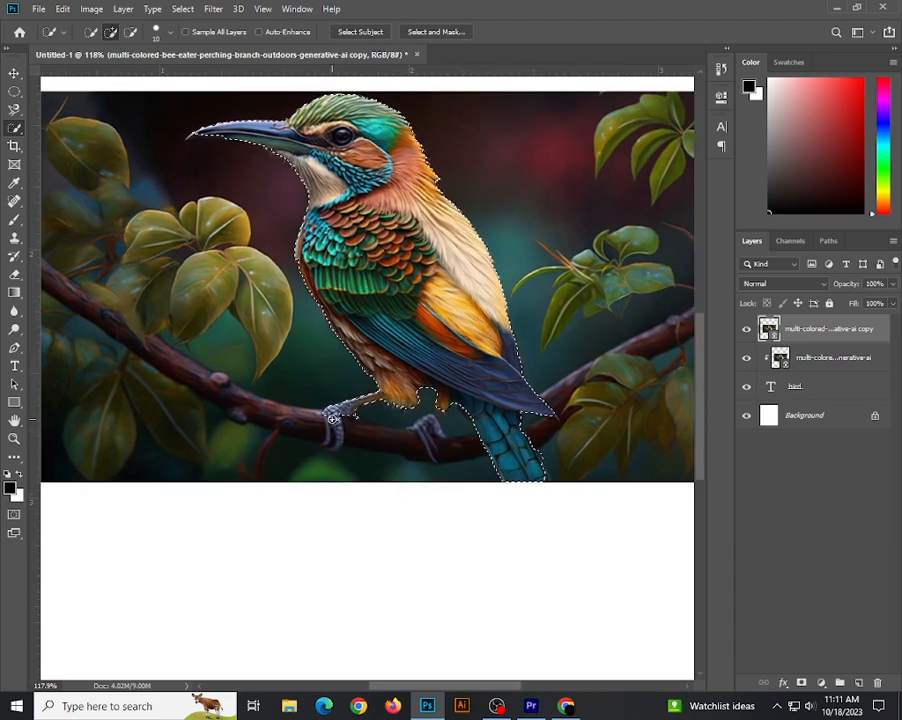
pyautogui.moveTo(334, 430); pyautogui.dragTo(333, 444)
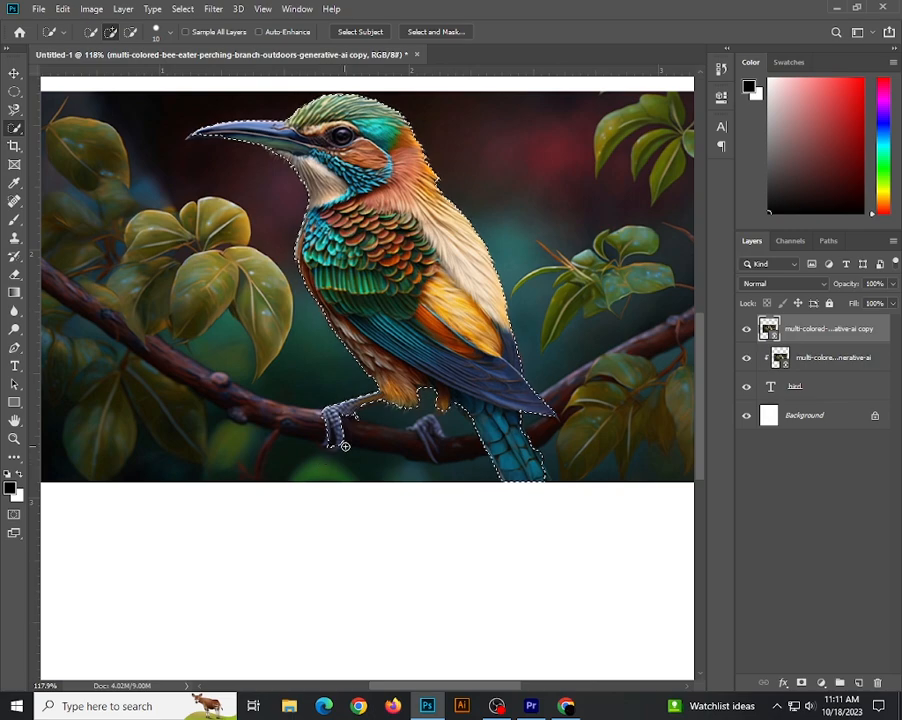
# Step: Add a layer mask from the bird selection to the top image copy
pyautogui.scroll(-2, 334, 442)
pyautogui.scroll(-2, 345, 442)
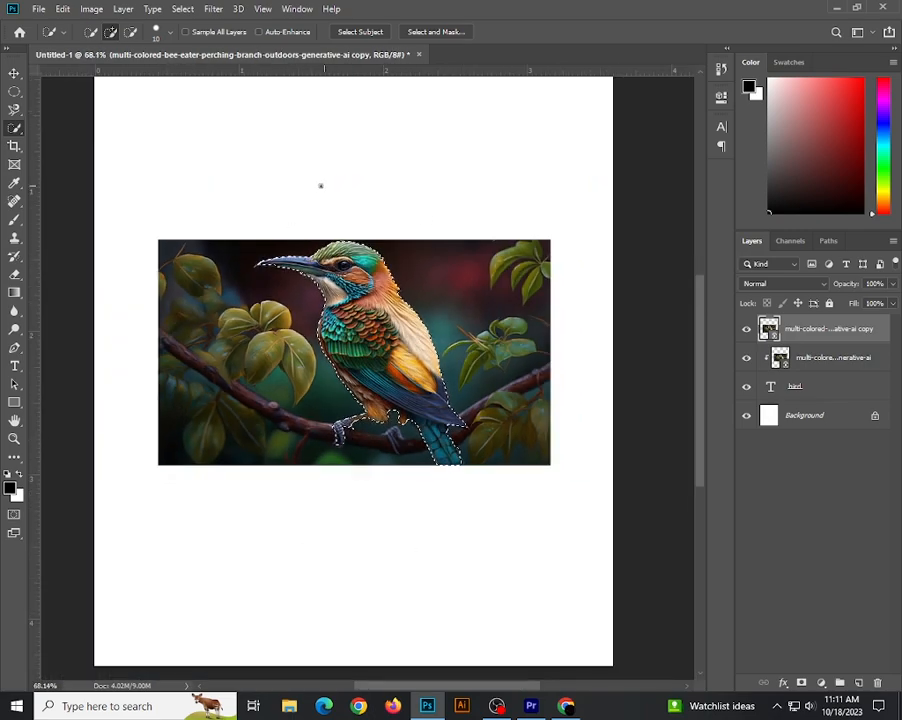
pyautogui.press('v')
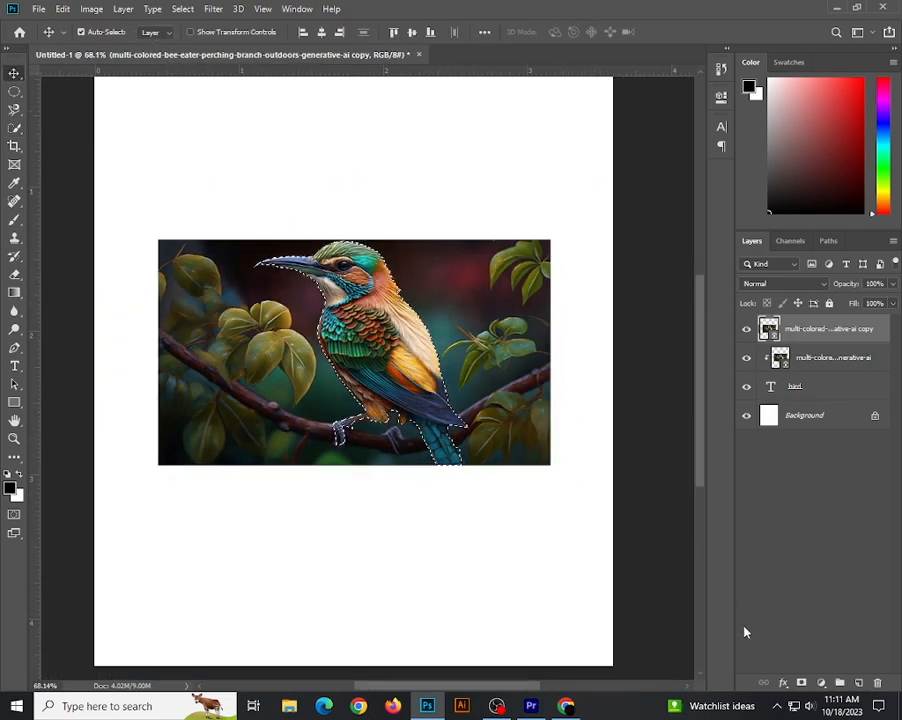
pyautogui.click(800, 683)
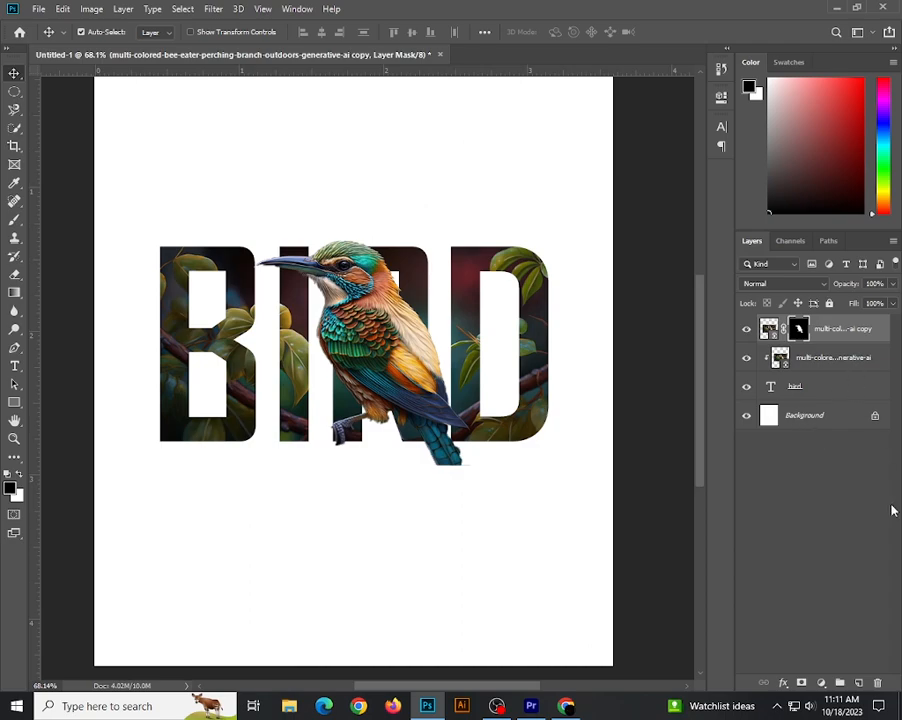
# Step: Duplicate the bird text layer and move the original text layer above the masked bird layer
pyautogui.click(829, 392)
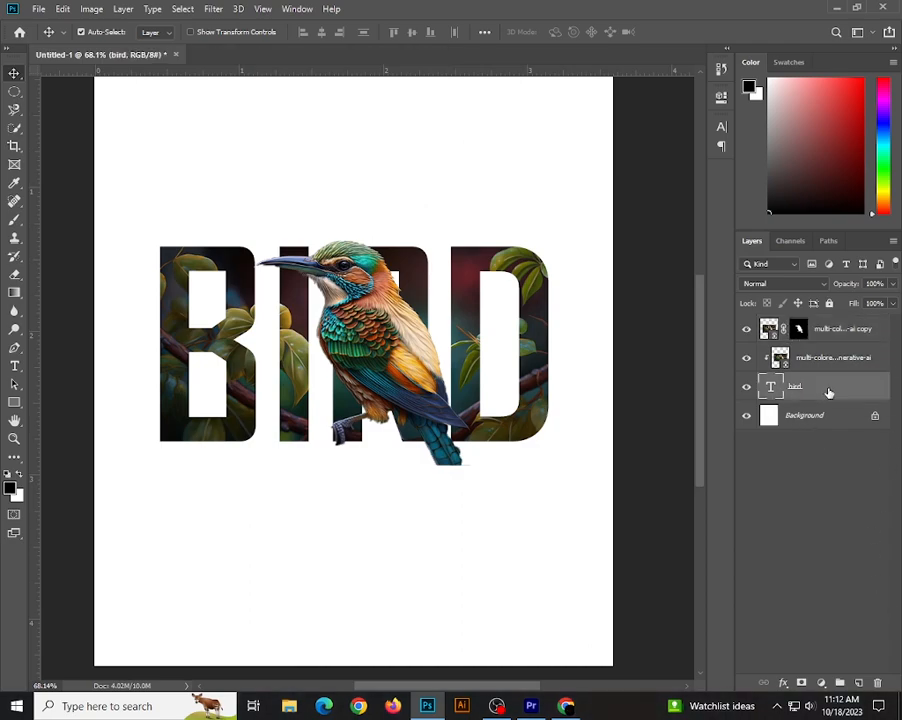
pyautogui.hotkey('ctrl', 'j')
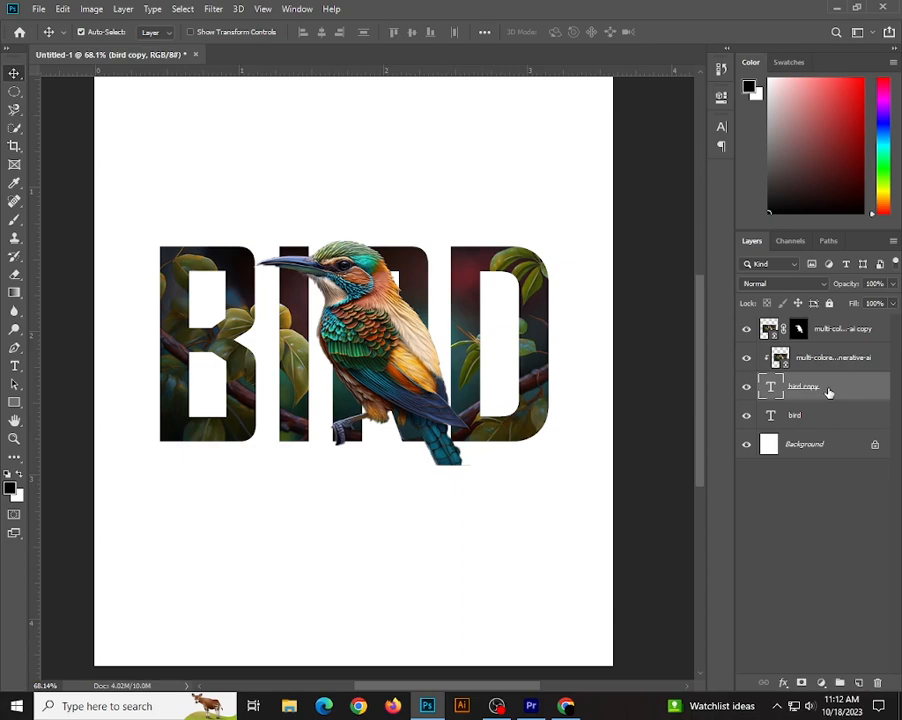
pyautogui.click(799, 416)
pyautogui.moveTo(810, 419); pyautogui.dragTo(810, 326)
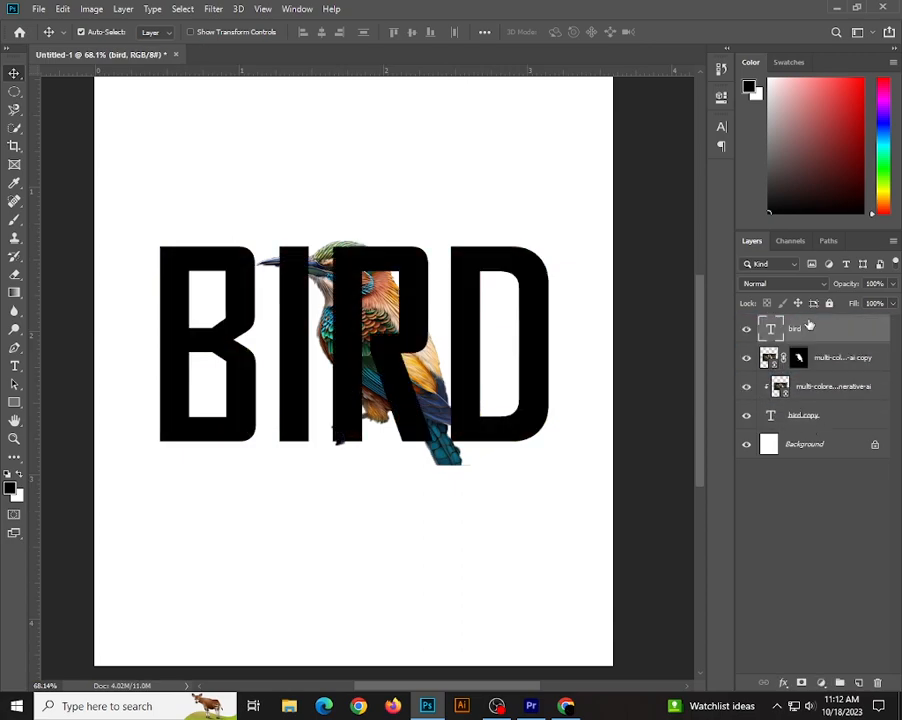
# Step: Set the top bird text layer's fill to 0% and add an 8 px inside stroke in Multiply mode
pyautogui.click(893, 303)
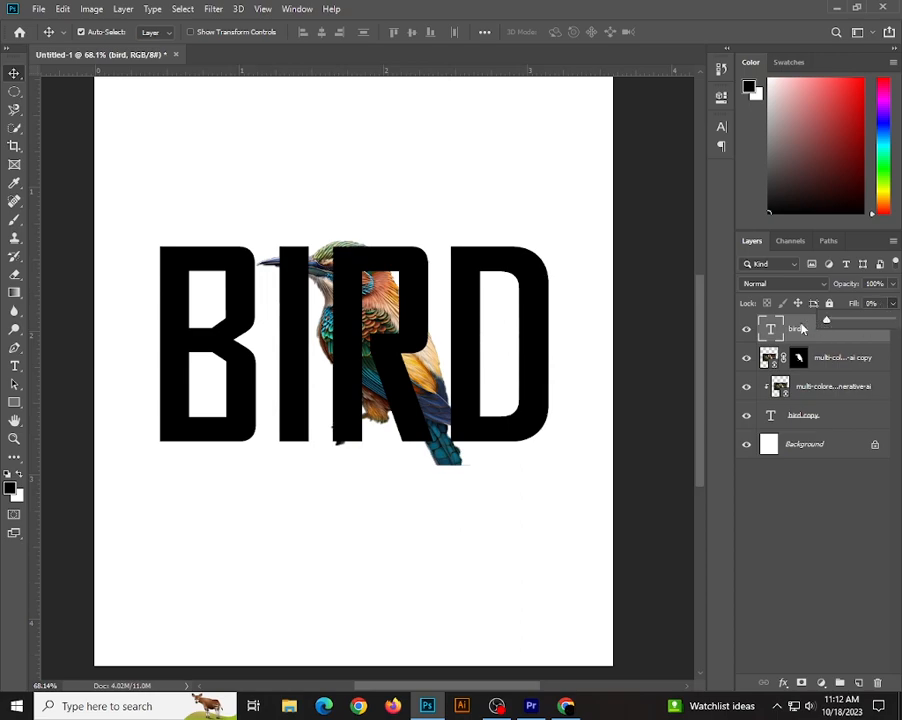
pyautogui.moveTo(891, 322); pyautogui.dragTo(790, 328)
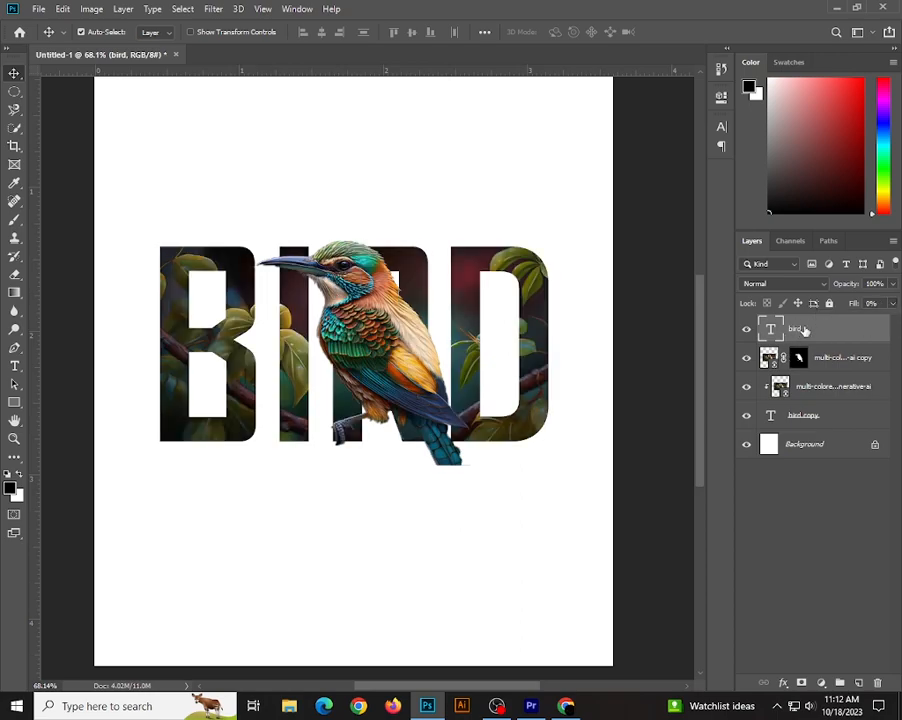
pyautogui.rightClick(806, 333)
pyautogui.click(640, 69)
pyautogui.moveTo(524, 28); pyautogui.dragTo(637, 47)
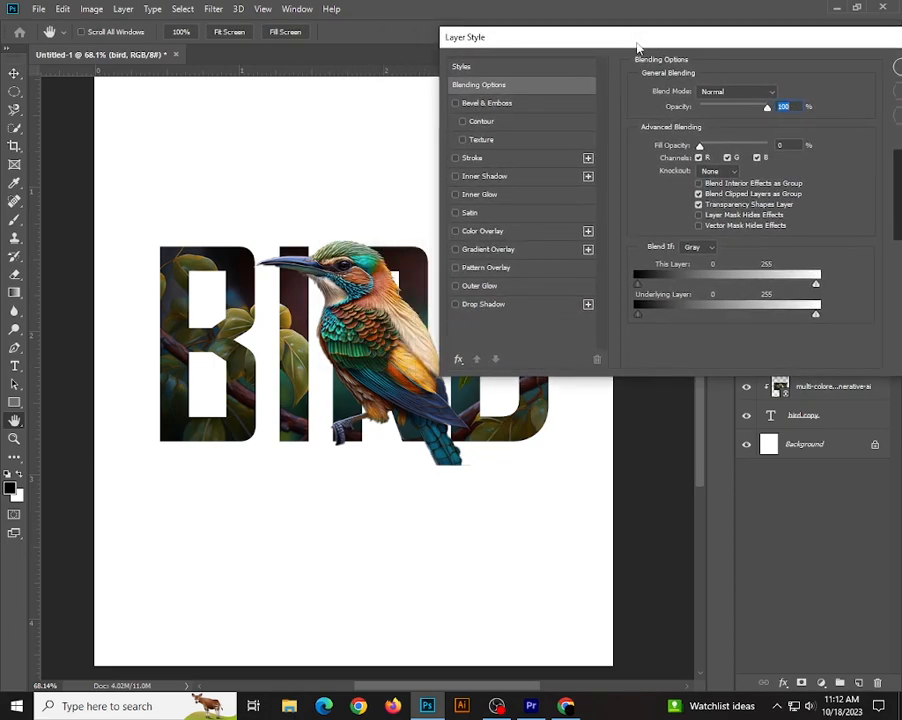
pyautogui.click(482, 161)
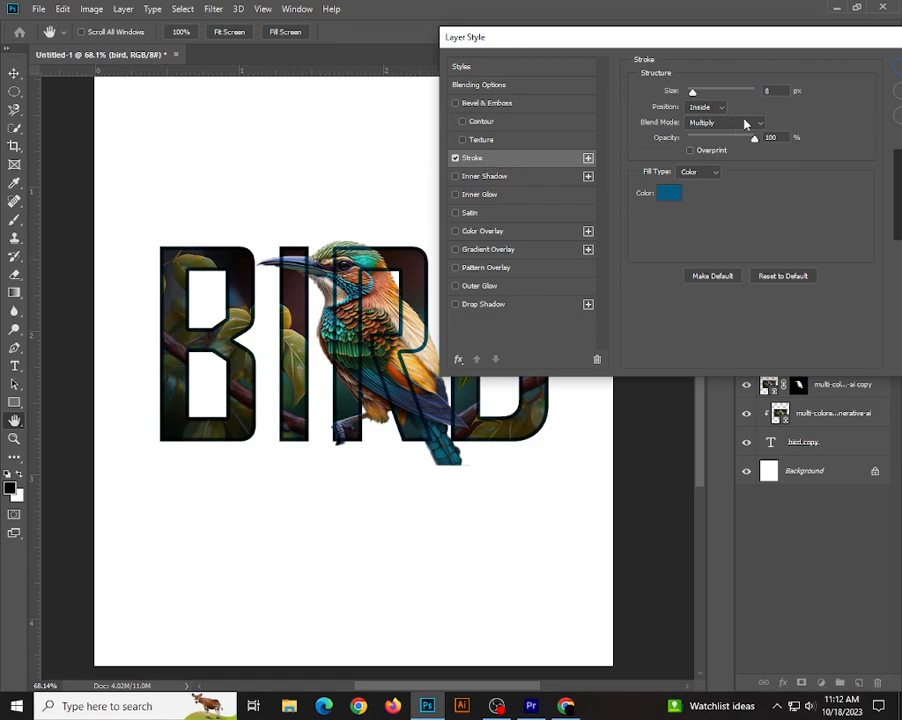
pyautogui.doubleClick(768, 91)
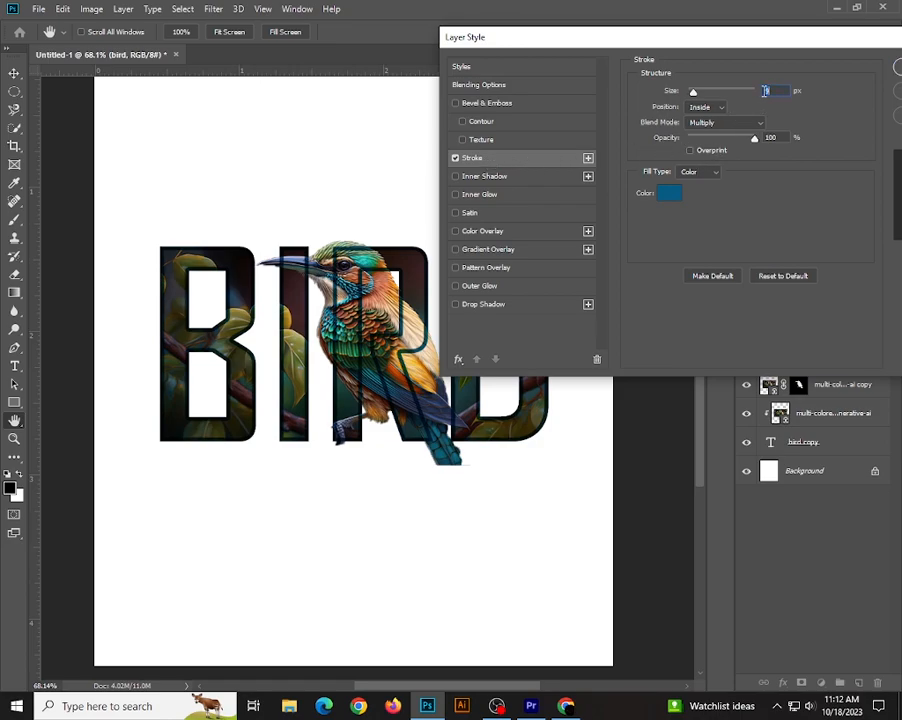
pyautogui.write('1')
# Step: Set the stroke colour to the darker blue 054a6a
pyautogui.click(663, 193)
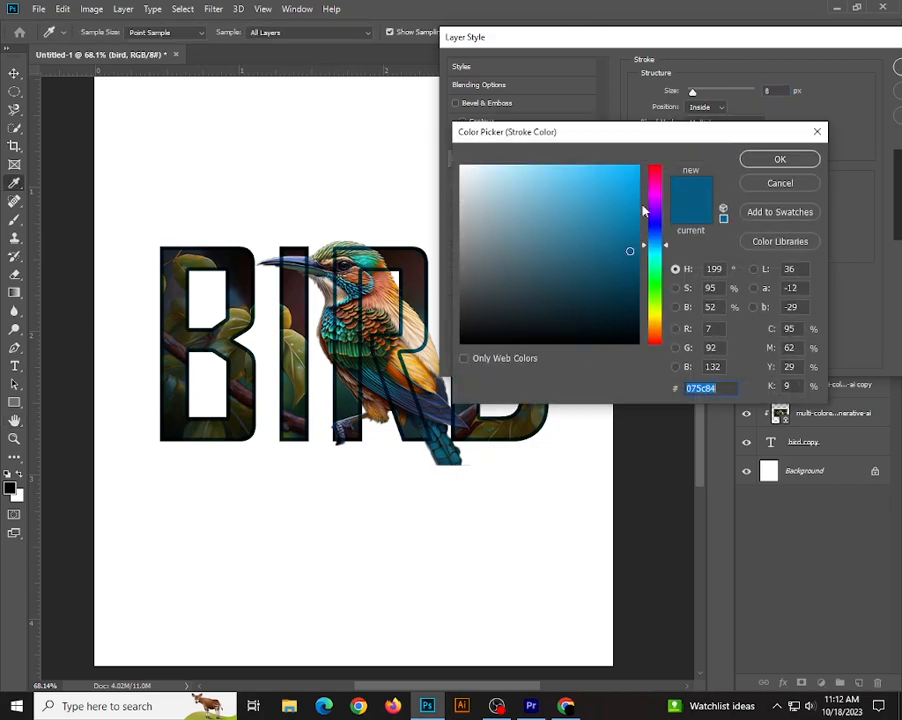
pyautogui.moveTo(630, 251); pyautogui.dragTo(630, 268)
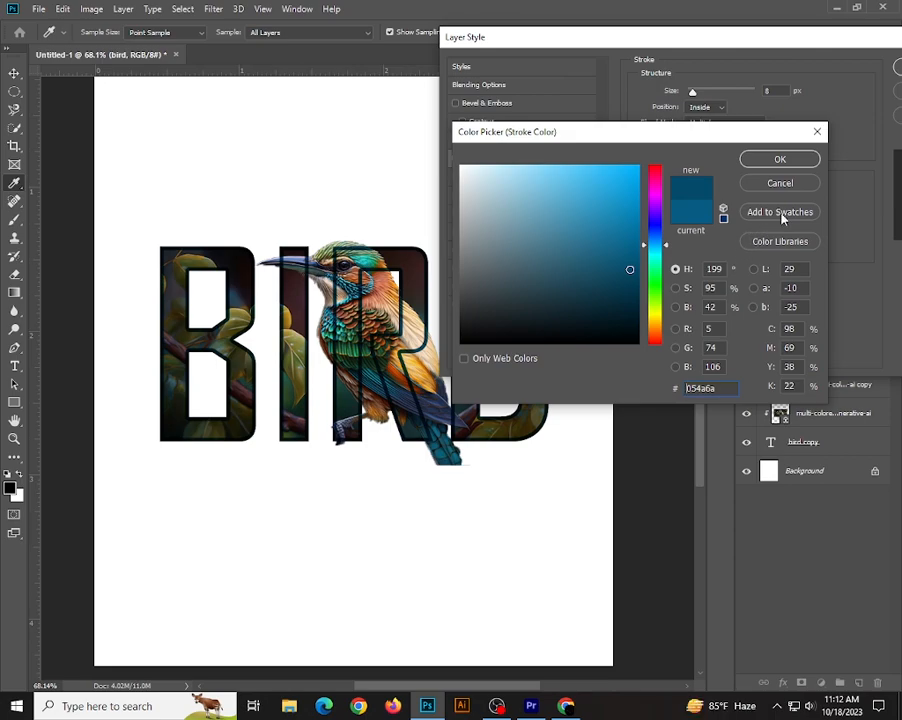
pyautogui.click(780, 160)
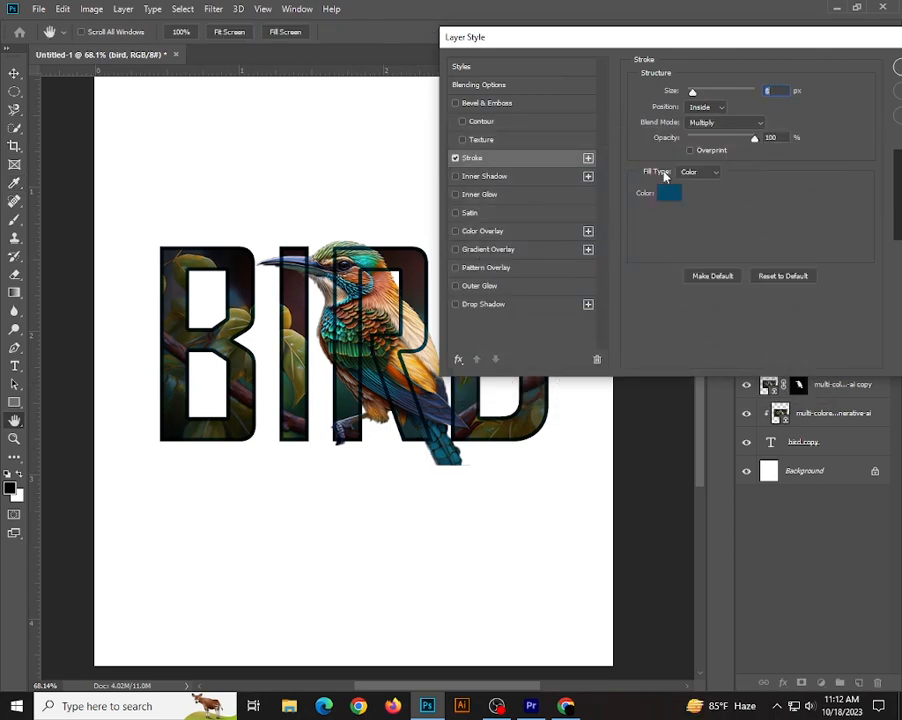
# Step: Add a drop shadow to the top bird text layer and set its colour to near-black 191a1a
pyautogui.click(473, 305)
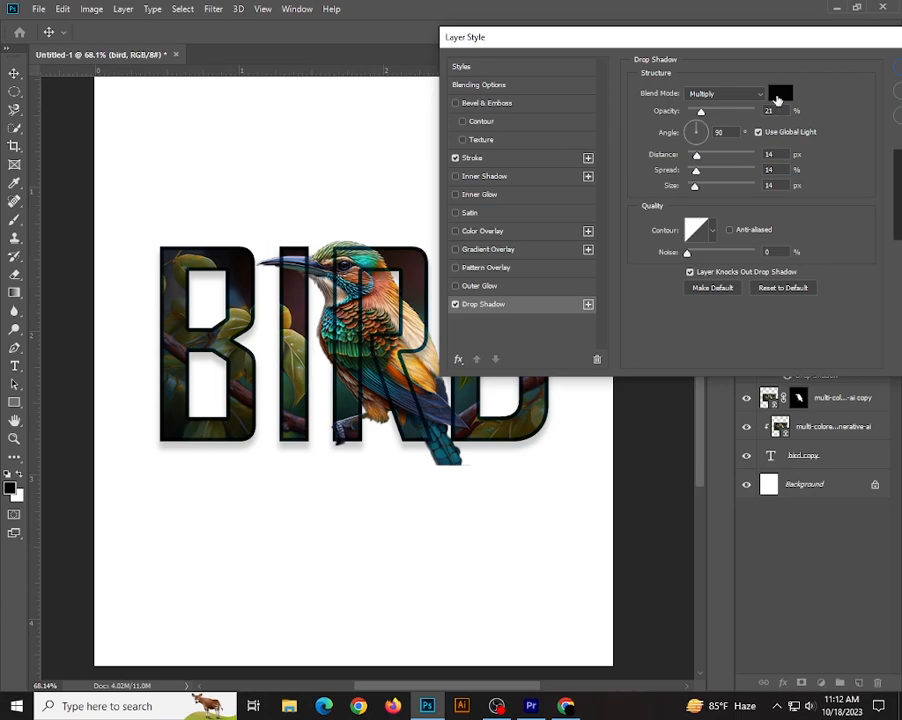
pyautogui.click(780, 93)
pyautogui.click(420, 417)
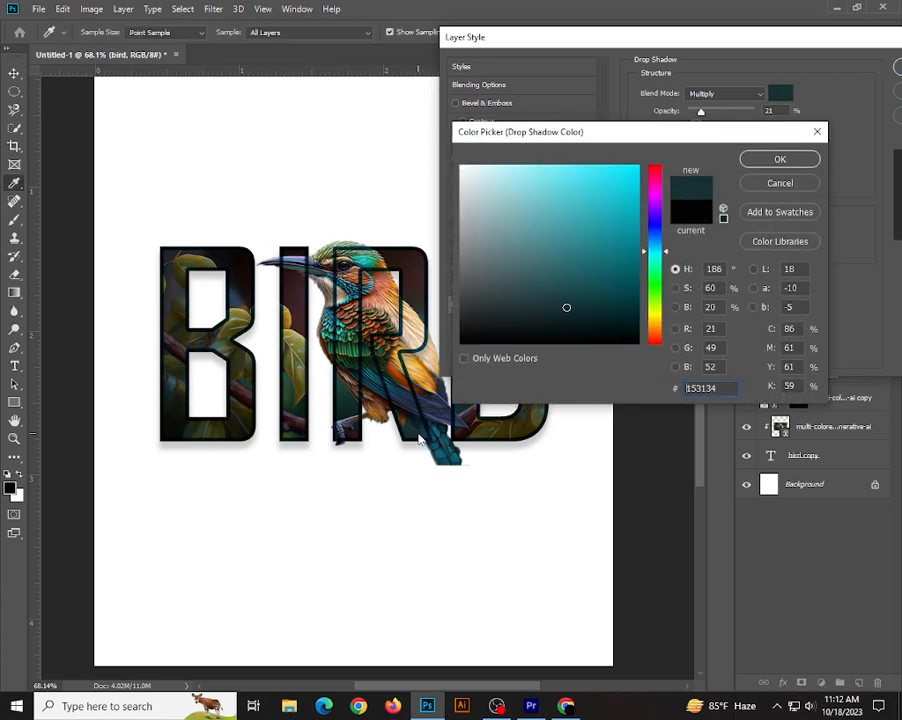
pyautogui.click(625, 222)
pyautogui.click(613, 203)
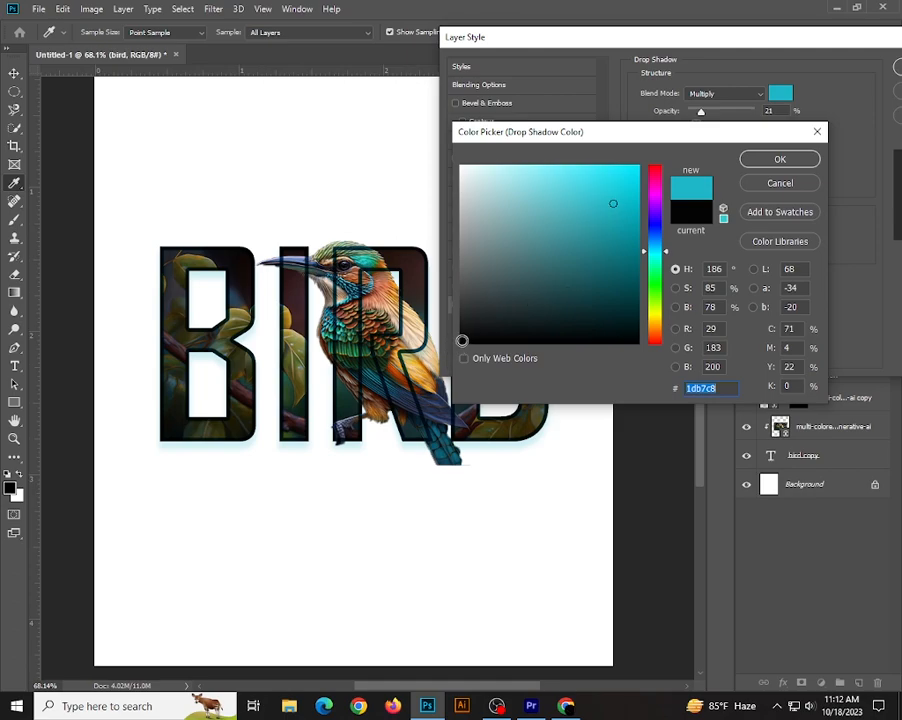
pyautogui.click(462, 340)
pyautogui.moveTo(462, 340); pyautogui.dragTo(463, 326)
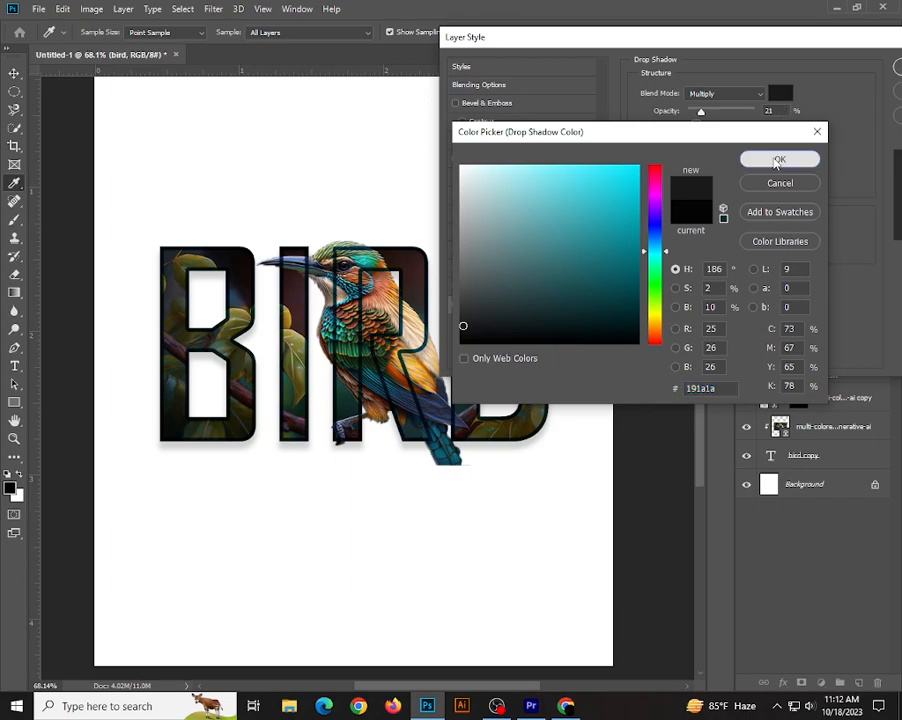
pyautogui.click(777, 158)
# Step: Set the drop shadow's opacity to 15% and its distance to 10 px
pyautogui.moveTo(759, 112); pyautogui.dragTo(730, 110)
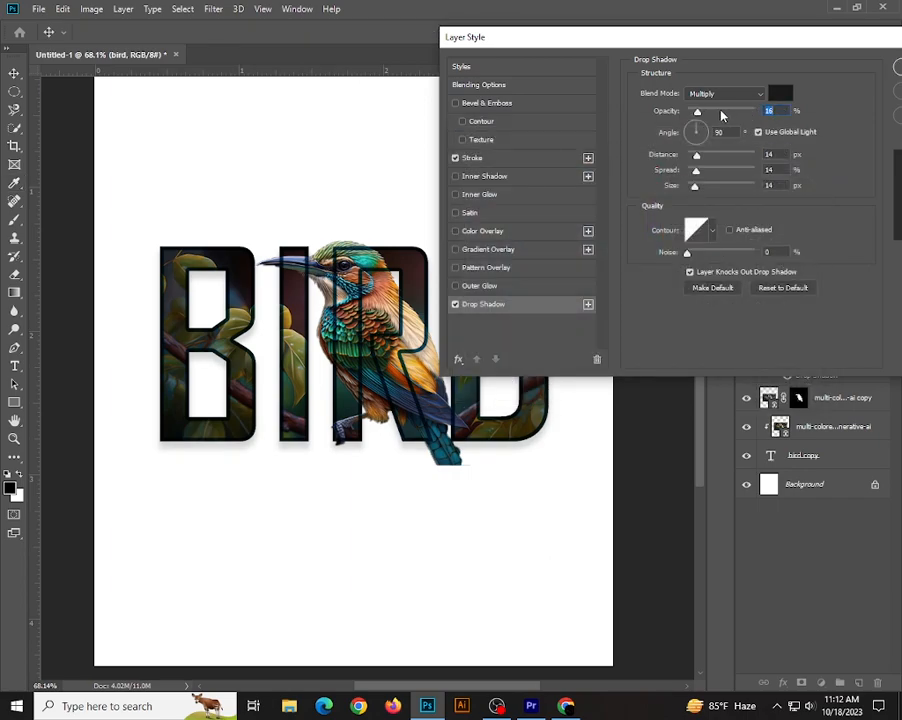
pyautogui.press('Down')
pyautogui.moveTo(776, 154); pyautogui.dragTo(763, 159)
pyautogui.press('Down')
pyautogui.press('Down')
pyautogui.press('Down')
pyautogui.press('Down')
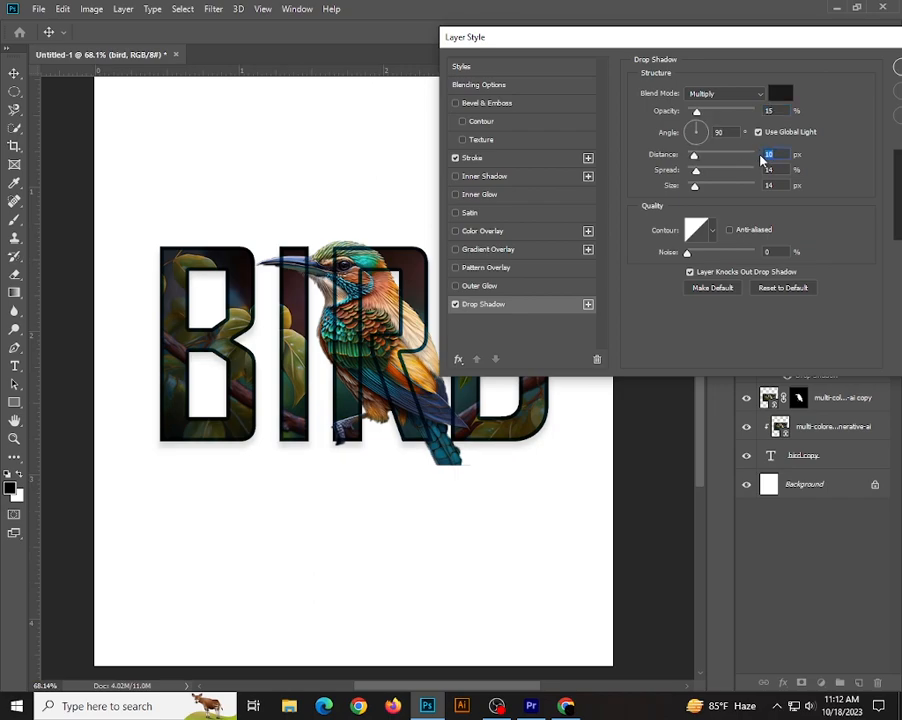
# Step: Set the drop shadow's spread to 10% and its size to 10 px
pyautogui.moveTo(774, 169); pyautogui.dragTo(762, 190)
pyautogui.press('Down')
pyautogui.press('Down')
pyautogui.press('Down')
pyautogui.press('Down')
pyautogui.press('Down')
pyautogui.press('Down')
pyautogui.press('Down')
pyautogui.press('Down')
pyautogui.moveTo(783, 46); pyautogui.dragTo(716, 34)
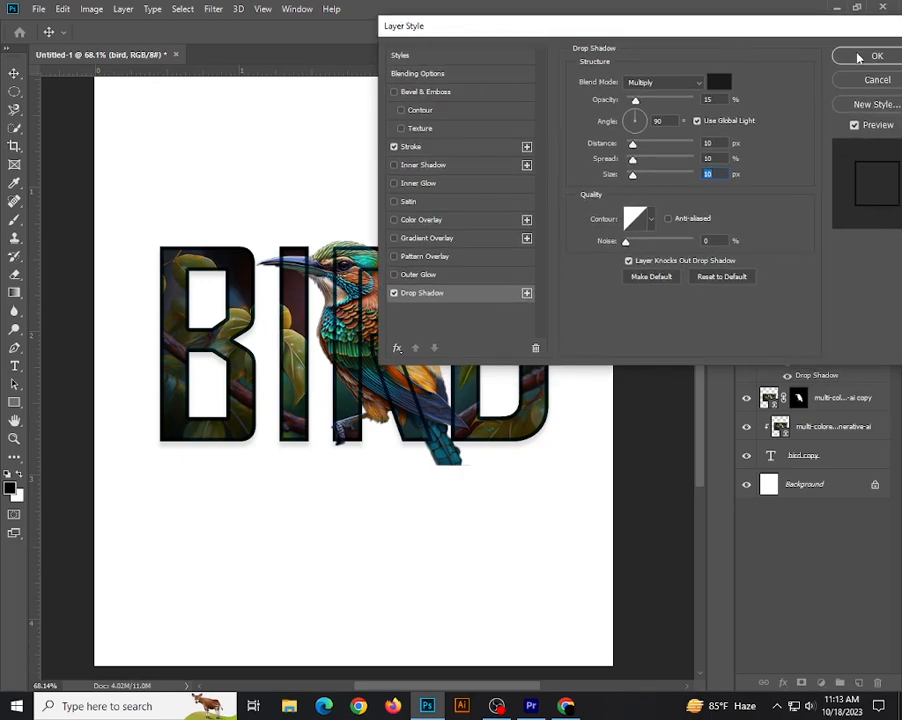